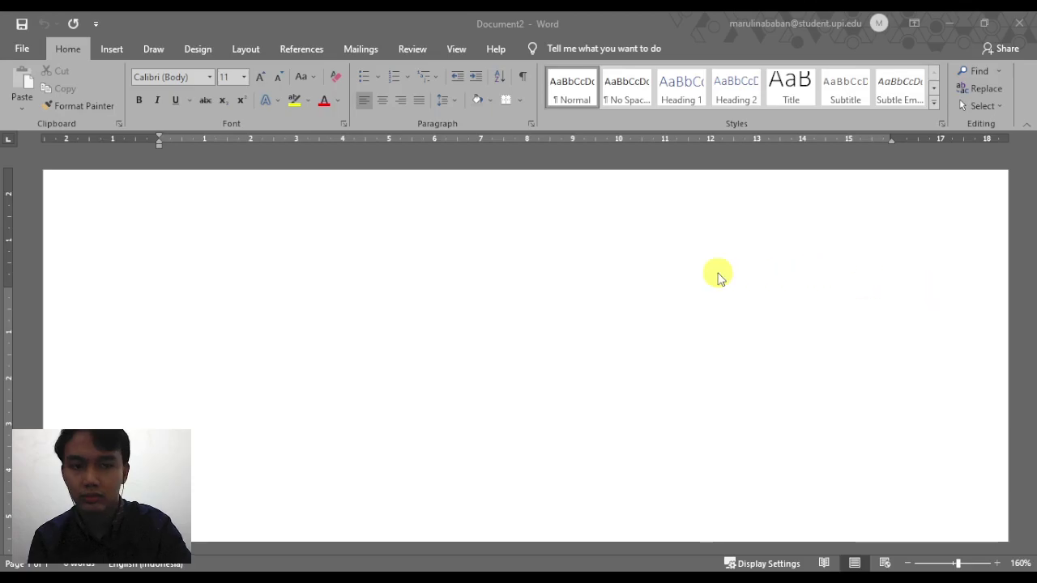
# - Type 'Jadwal Pelajaran' as a bold, centred title, then start a non-bold, left-aligned line below
pyautogui.click(565, 278)
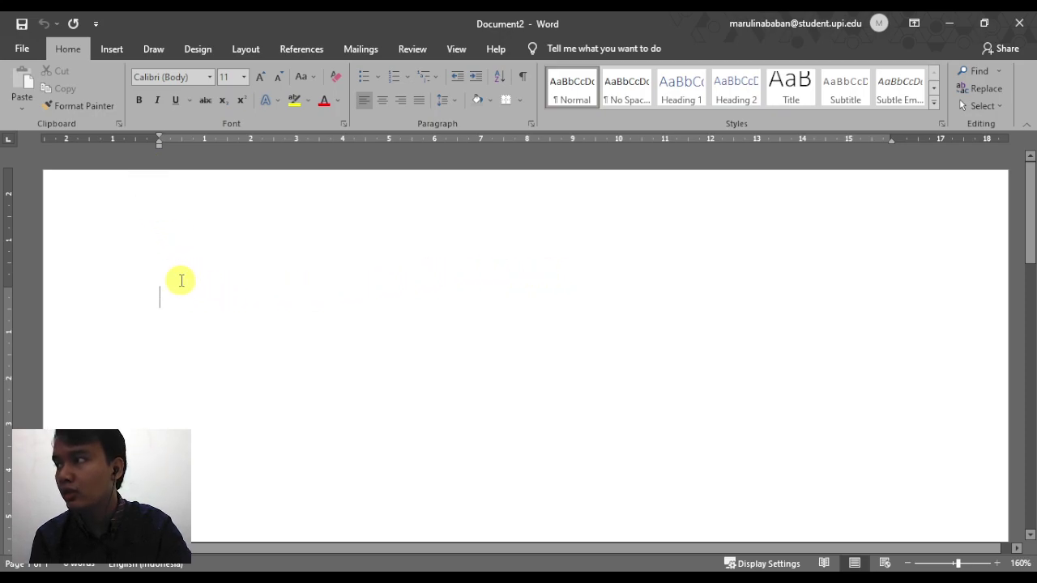
pyautogui.click(140, 105)
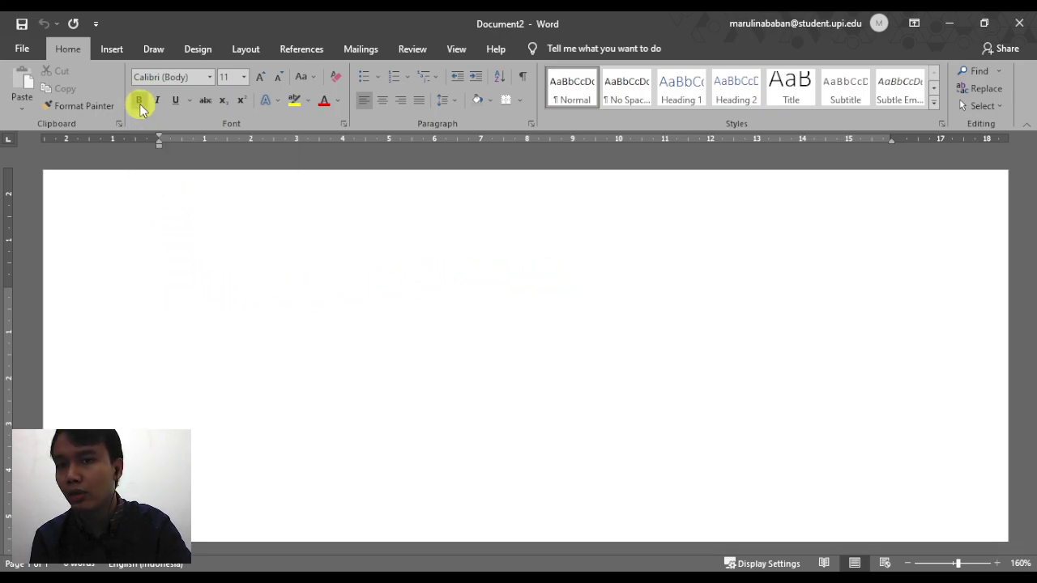
pyautogui.click(384, 100)
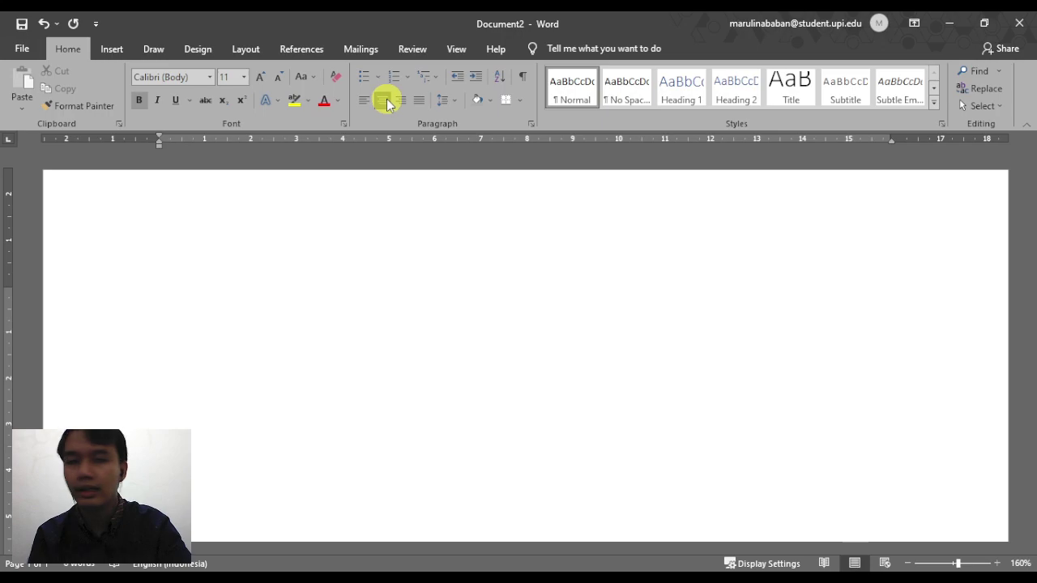
pyautogui.write('Jadwal')
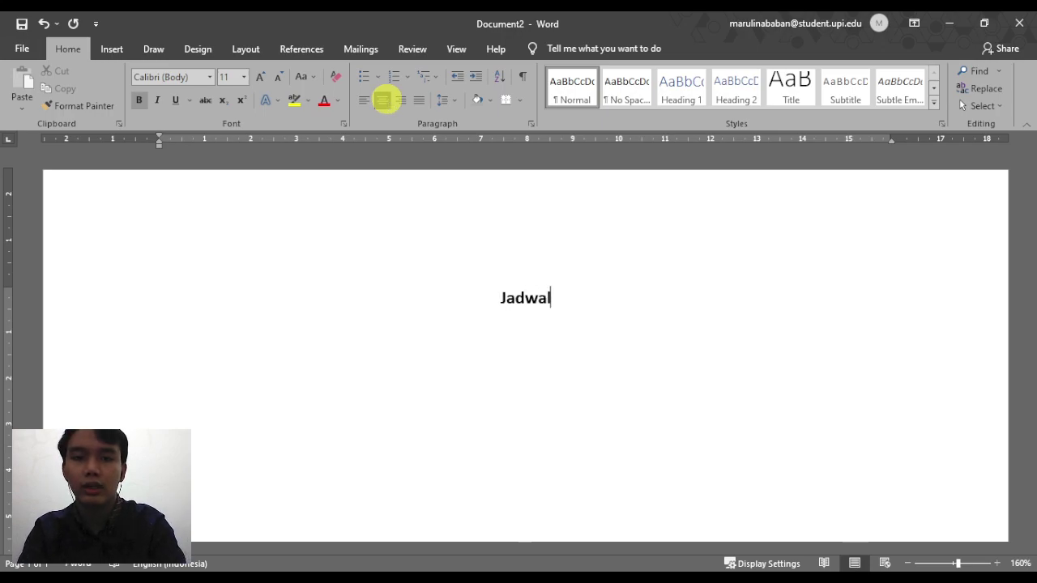
pyautogui.write(' Pelajaran')
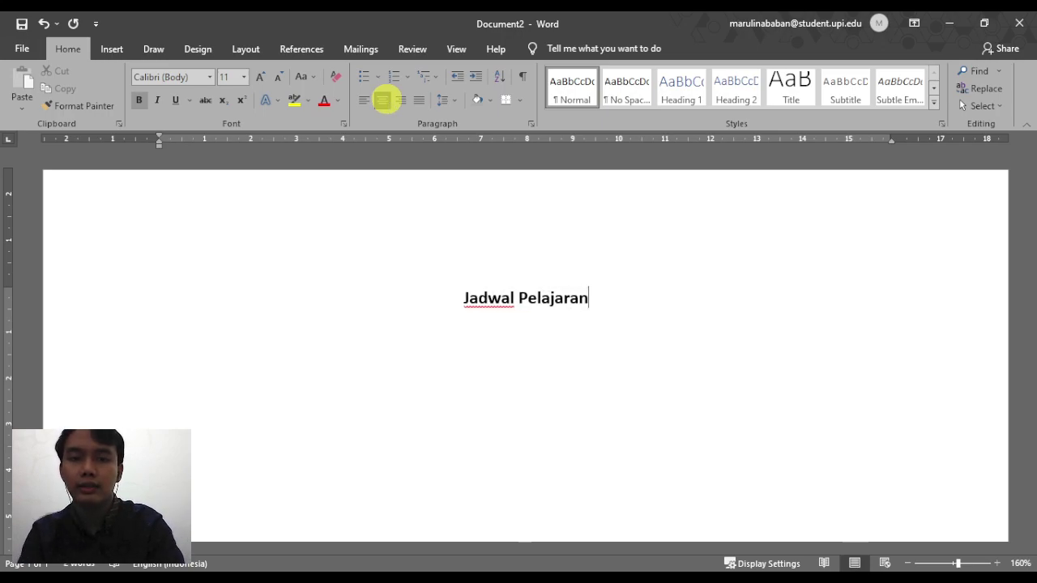
pyautogui.press('Return')
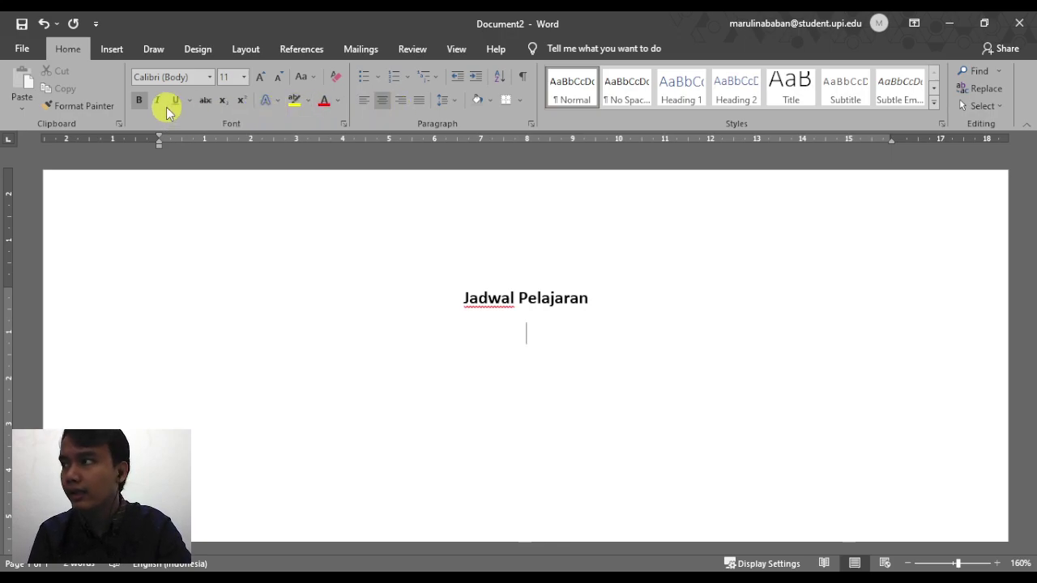
pyautogui.click(139, 102)
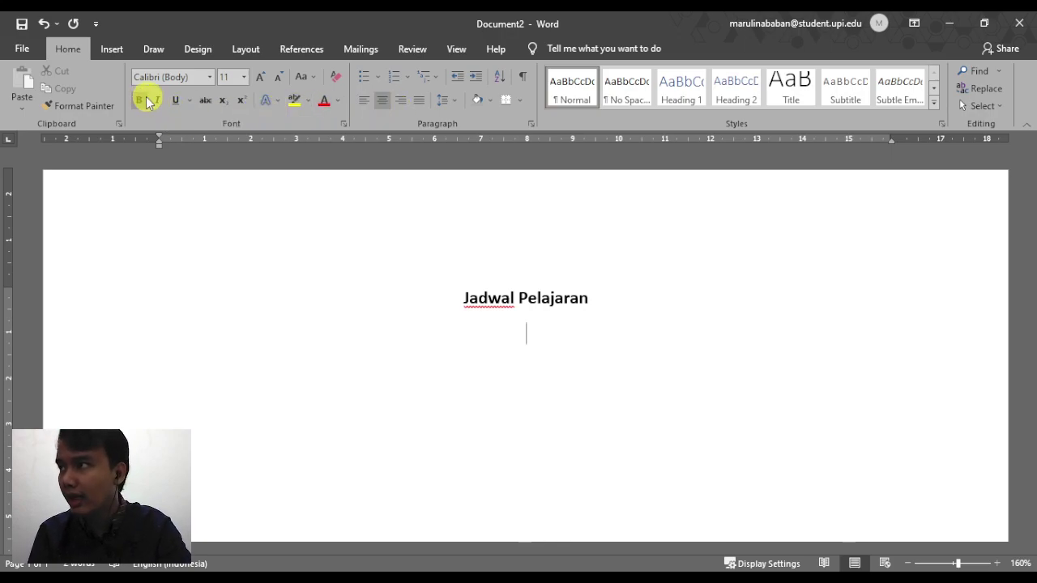
pyautogui.click(379, 101)
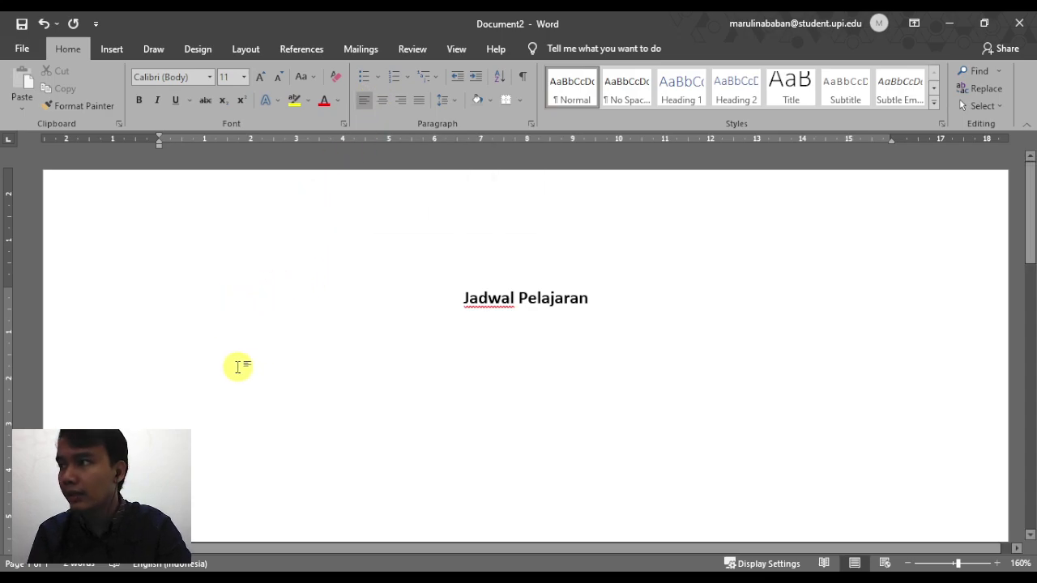
# - Insert a 5-column by 6-row table using the Insert tab's Table grid
pyautogui.click(114, 49)
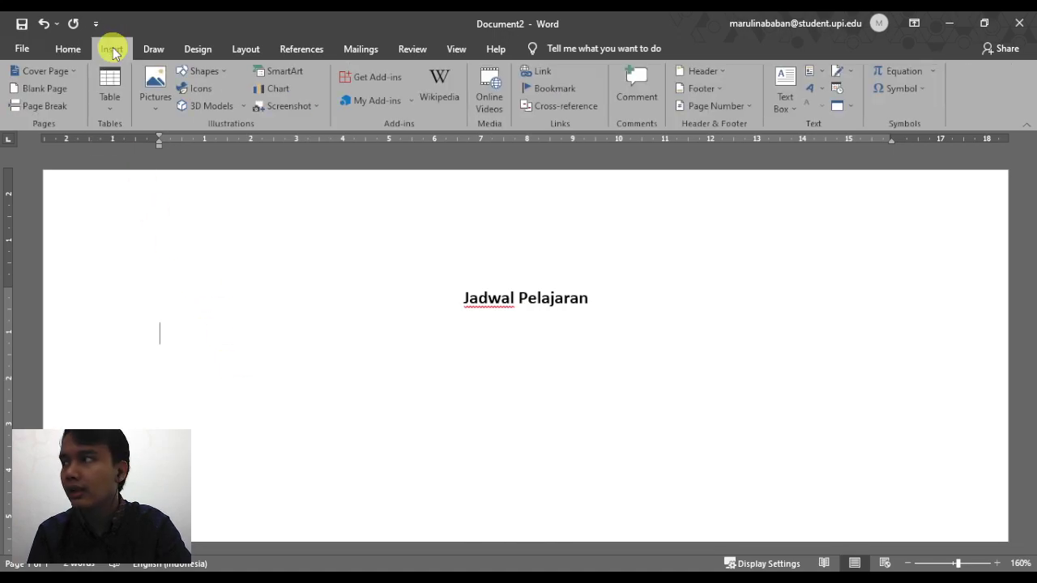
pyautogui.click(110, 98)
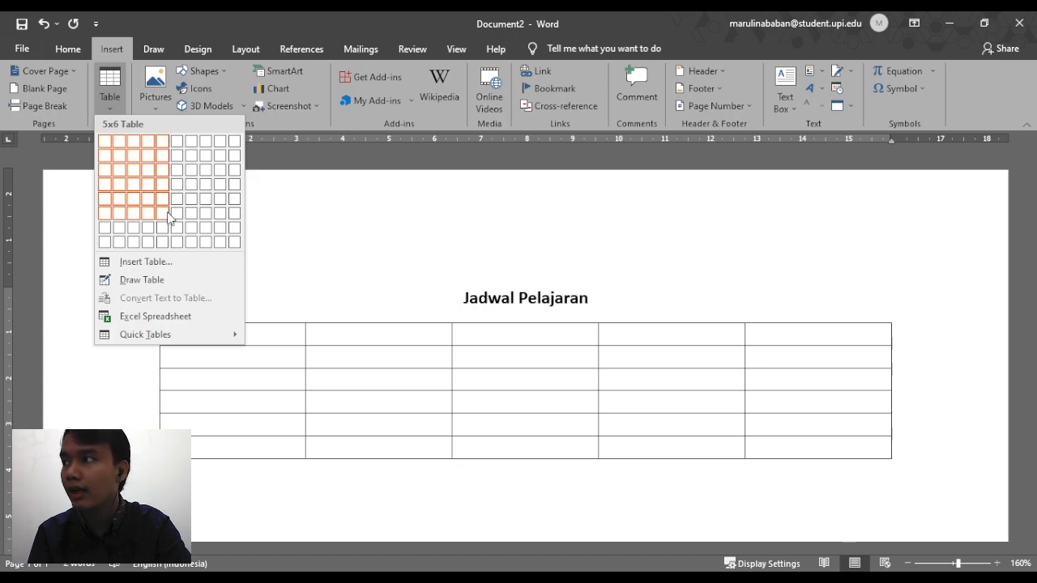
pyautogui.click(169, 215)
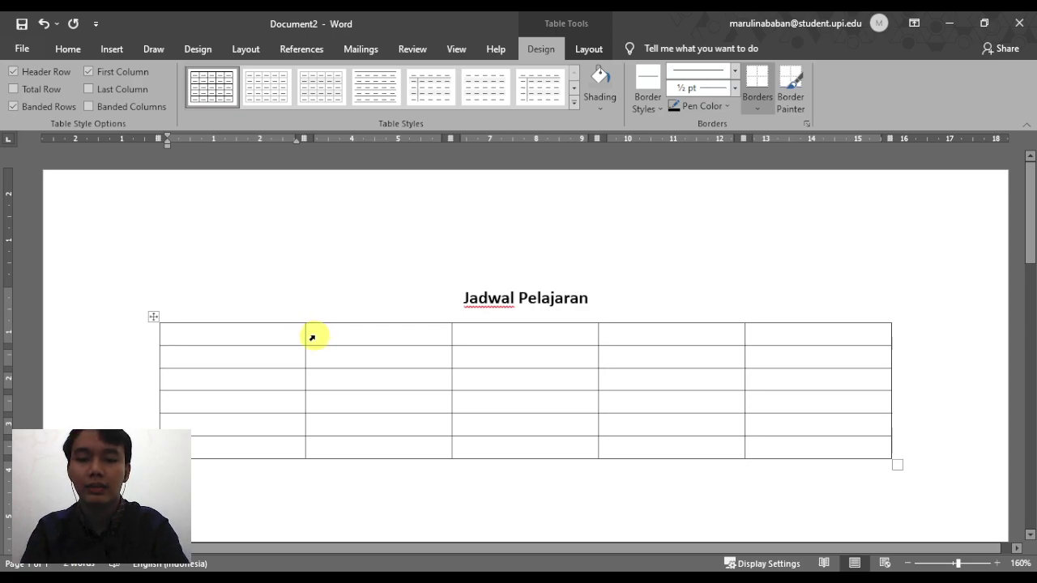
# - Enter Senin, Selasa, Rabu, Kamis and Jumat across the first row's five cells
pyautogui.write('Senin')
pyautogui.press('Tab')
pyautogui.write('Sela')
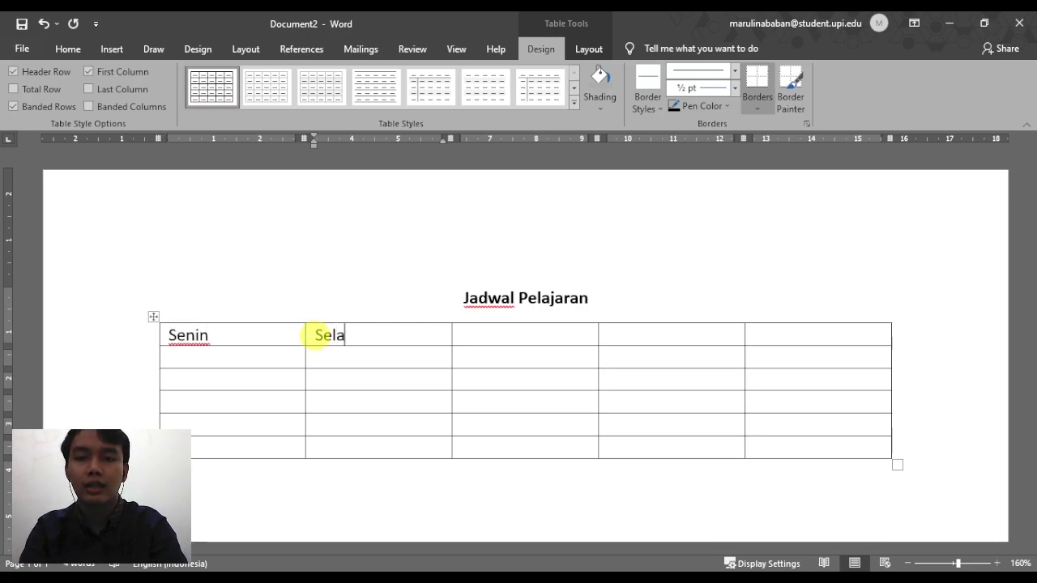
pyautogui.write('sa')
pyautogui.press('Tab')
pyautogui.write('Rabu')
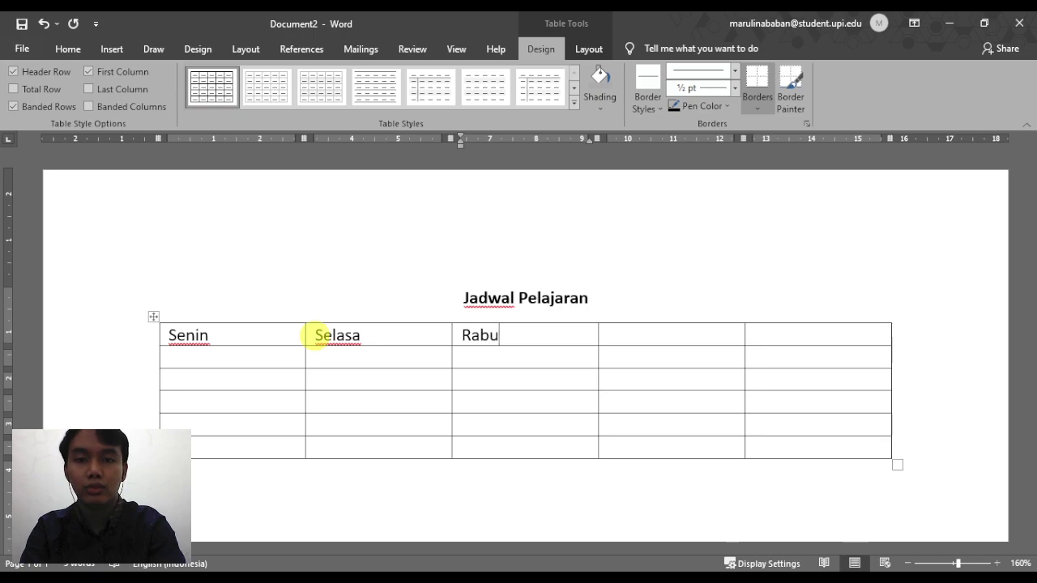
pyautogui.press('Tab')
pyautogui.write('Kami')
pyautogui.press('Tab')
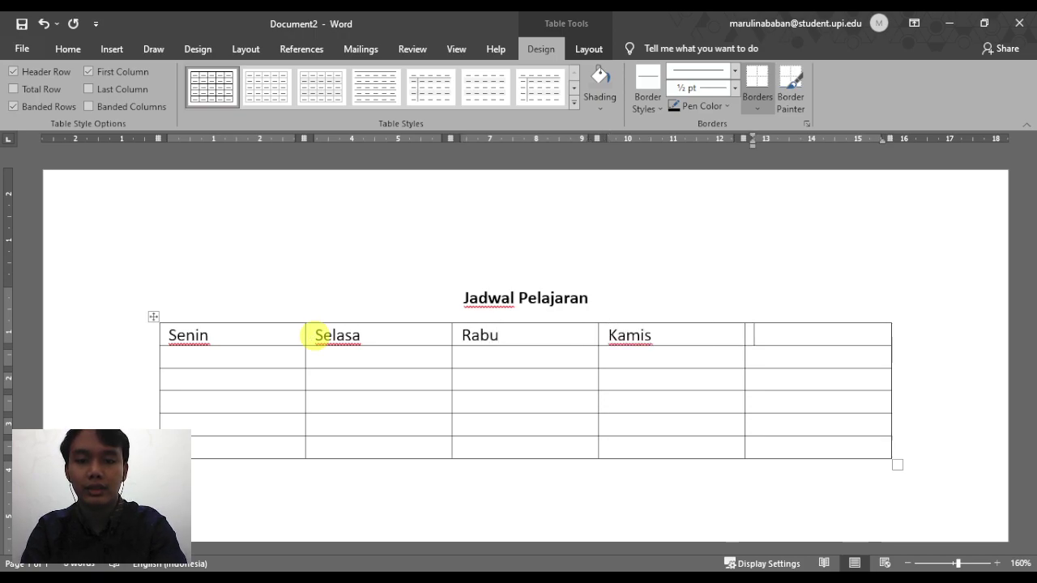
pyautogui.write('Jumat')
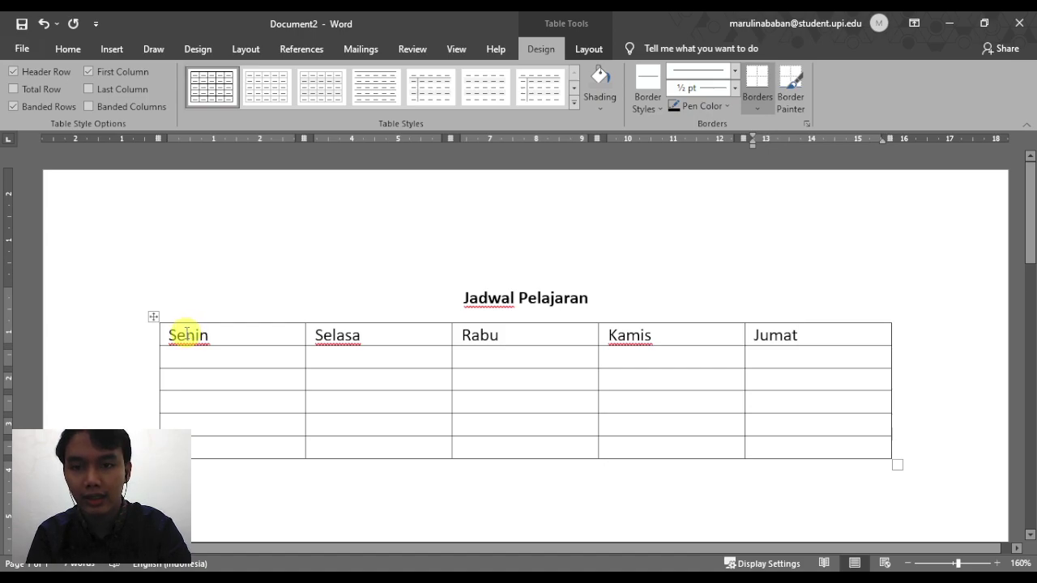
# - Select the weekday header row and make it bold and centred
pyautogui.moveTo(187, 332)
pyautogui.mouseDown()
pyautogui.moveTo(548, 349)
pyautogui.moveTo(798, 338)
pyautogui.mouseUp()
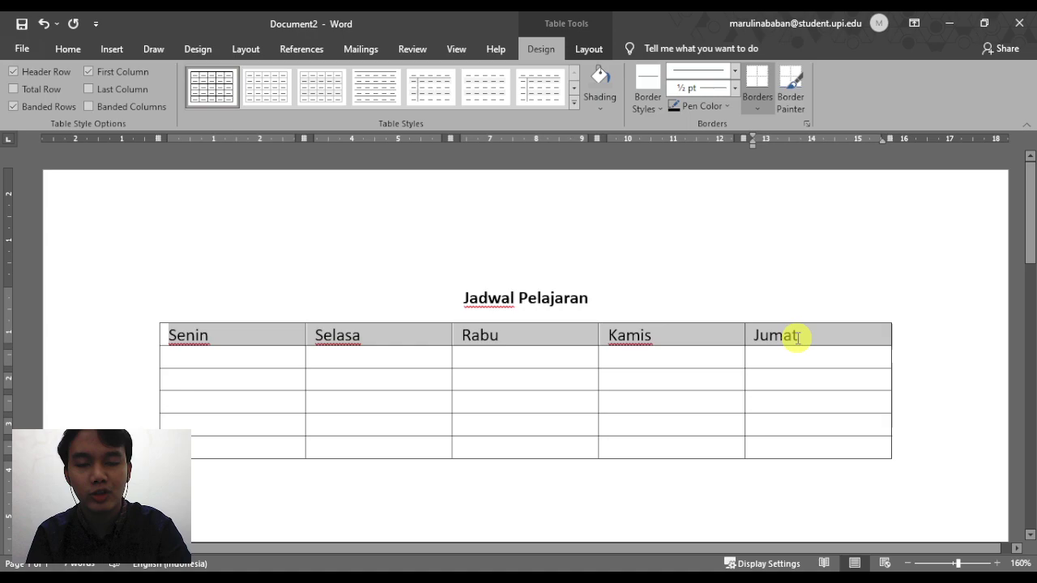
pyautogui.click(292, 344)
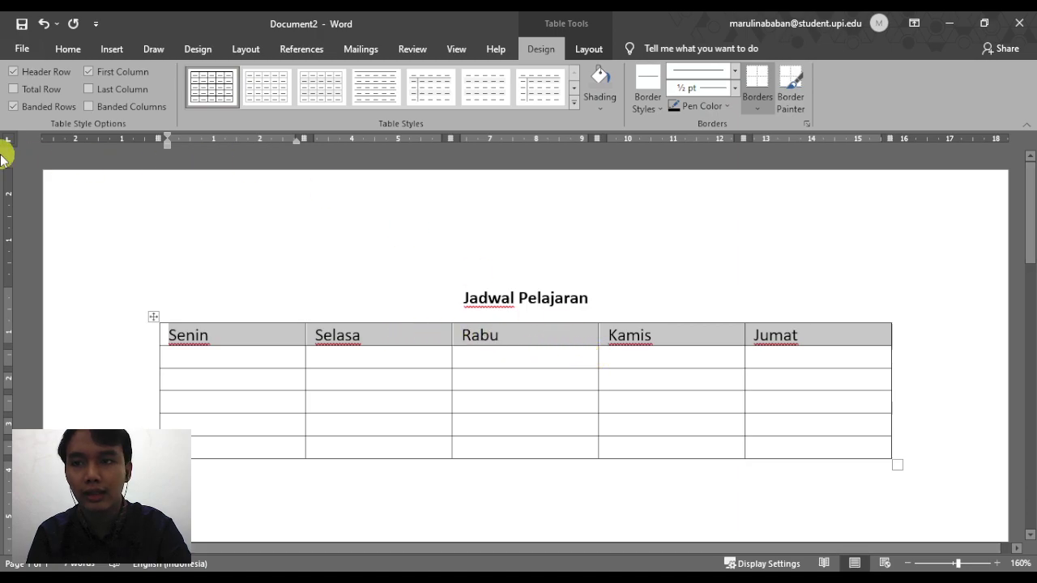
pyautogui.click(70, 51)
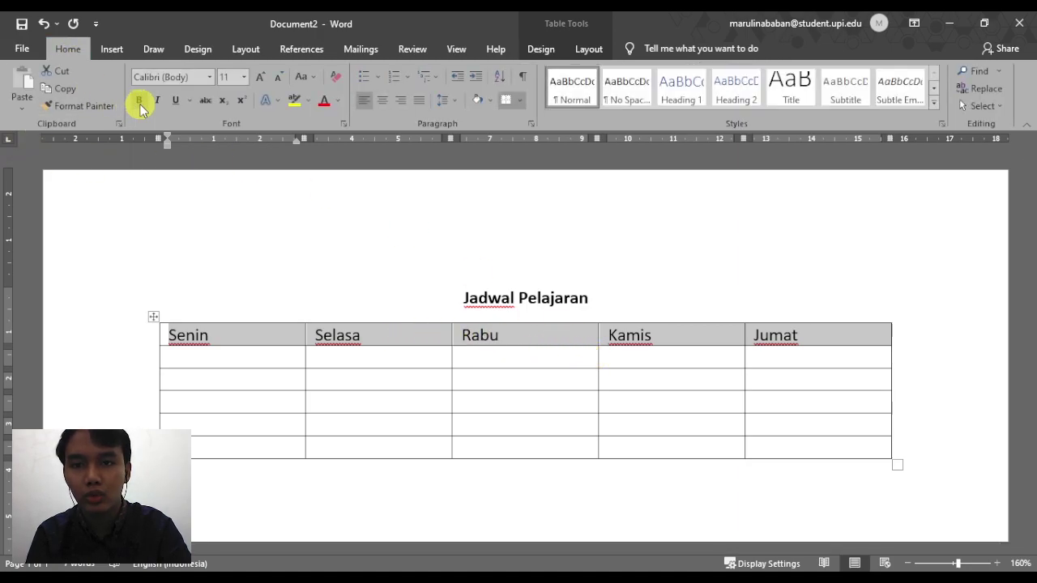
pyautogui.click(140, 102)
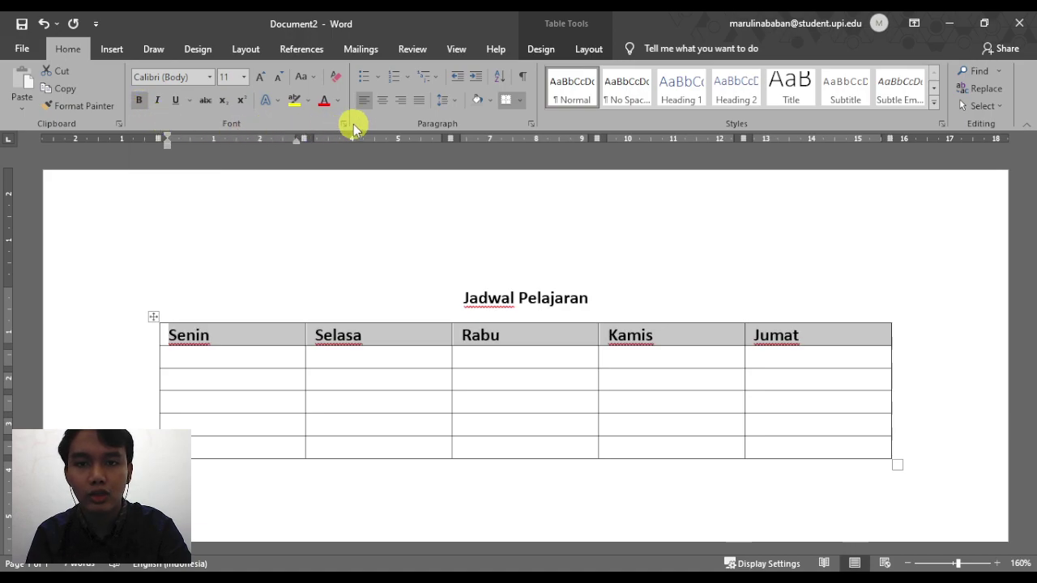
pyautogui.click(382, 100)
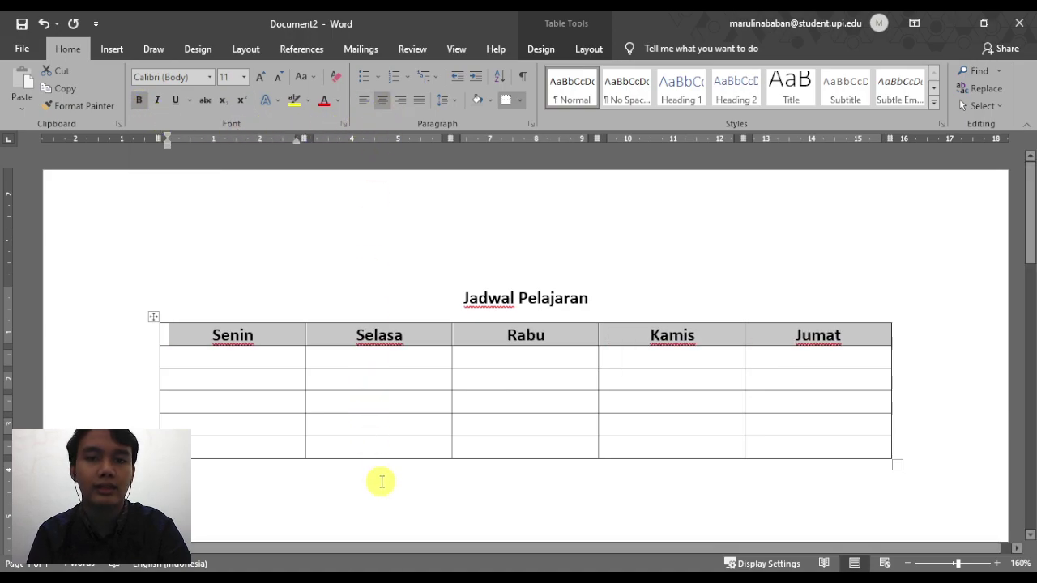
pyautogui.click(289, 364)
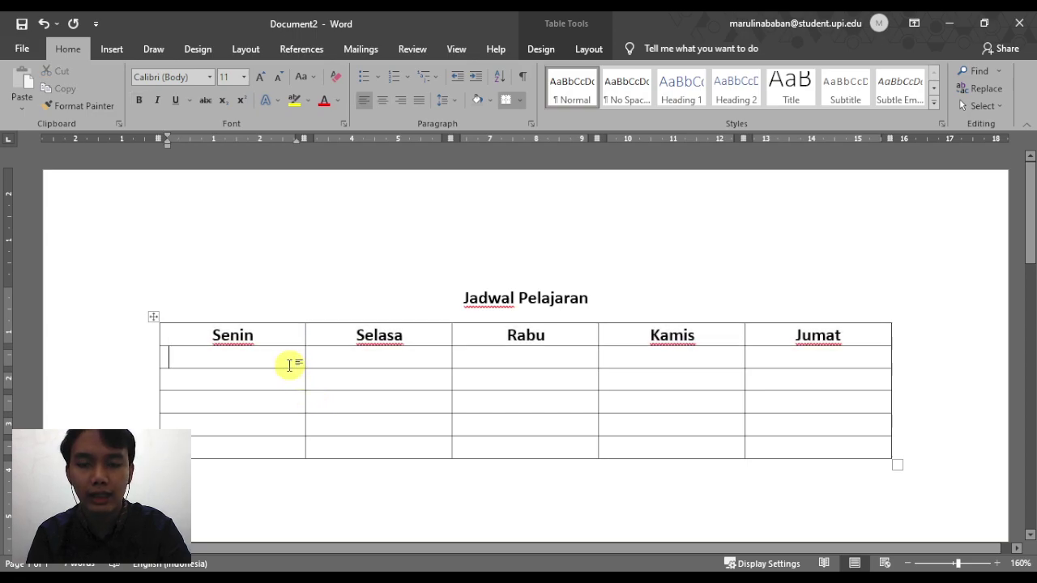
# - Enter the Senin subjects down its column, starting with Renungan, TIK and Tematik
pyautogui.write('R')
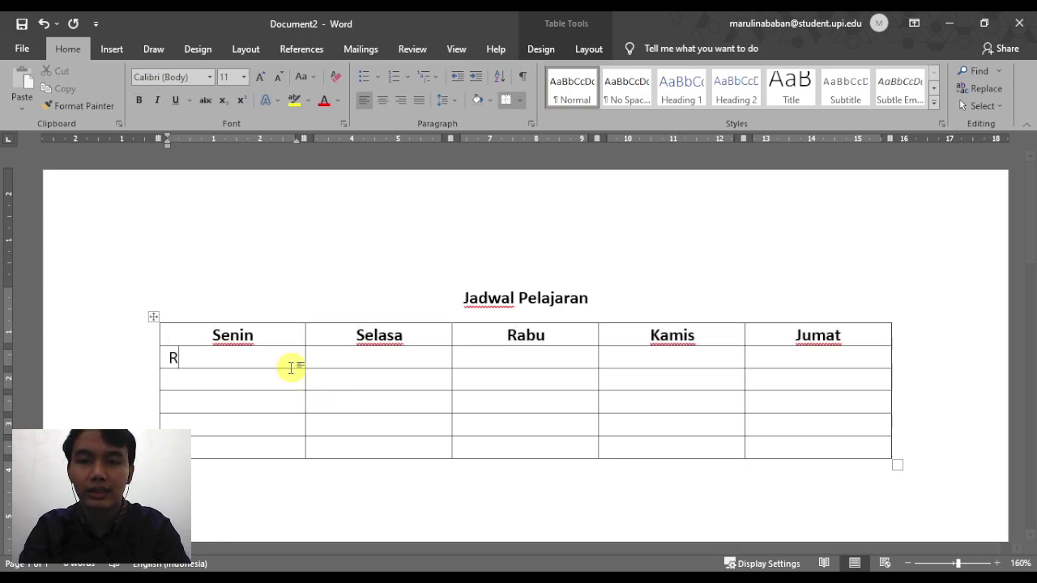
pyautogui.write('enungan')
pyautogui.click(292, 369)
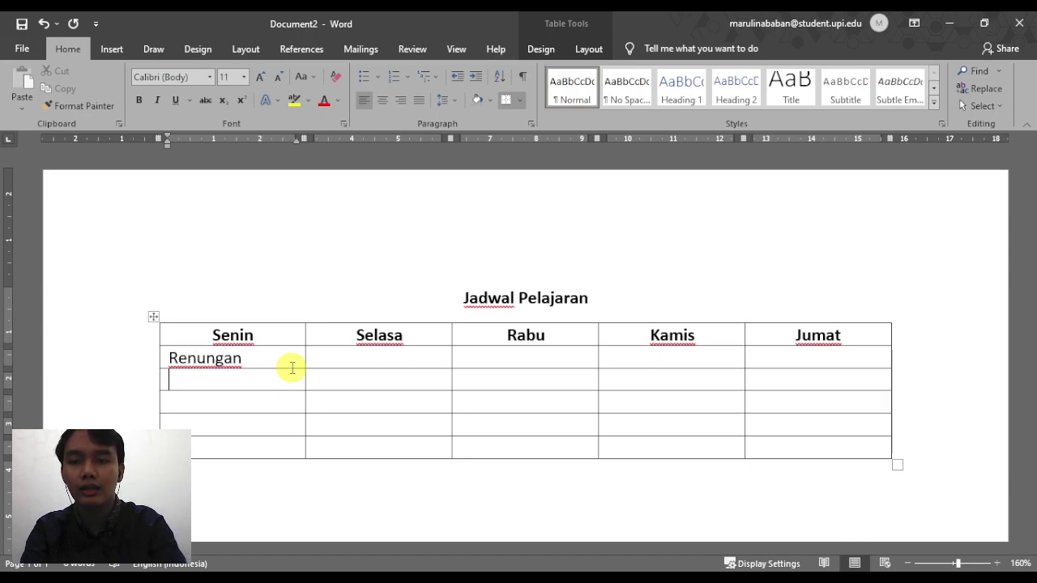
pyautogui.write('TIK')
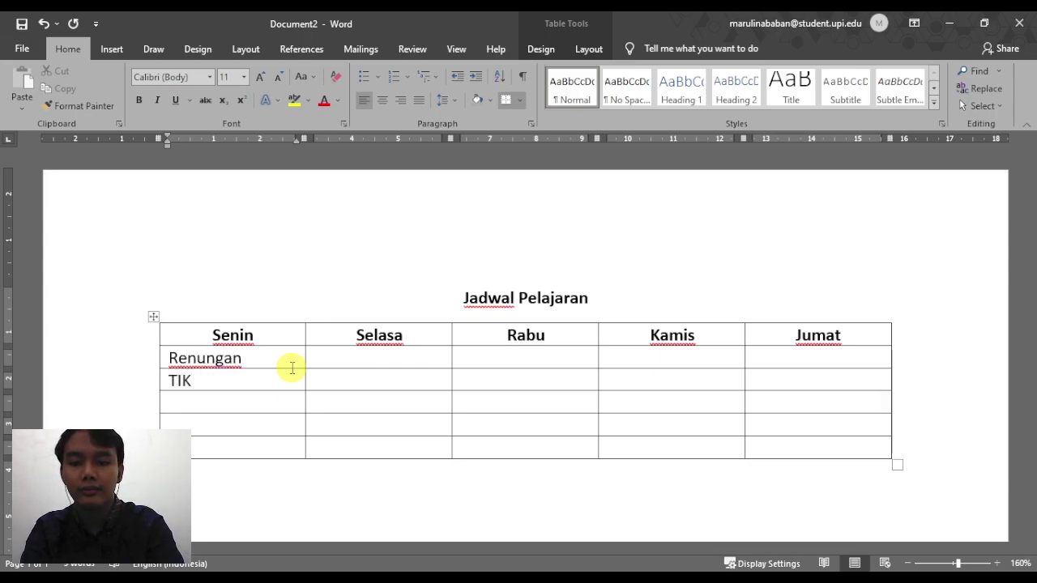
pyautogui.write('Tematik')
pyautogui.press('Down')
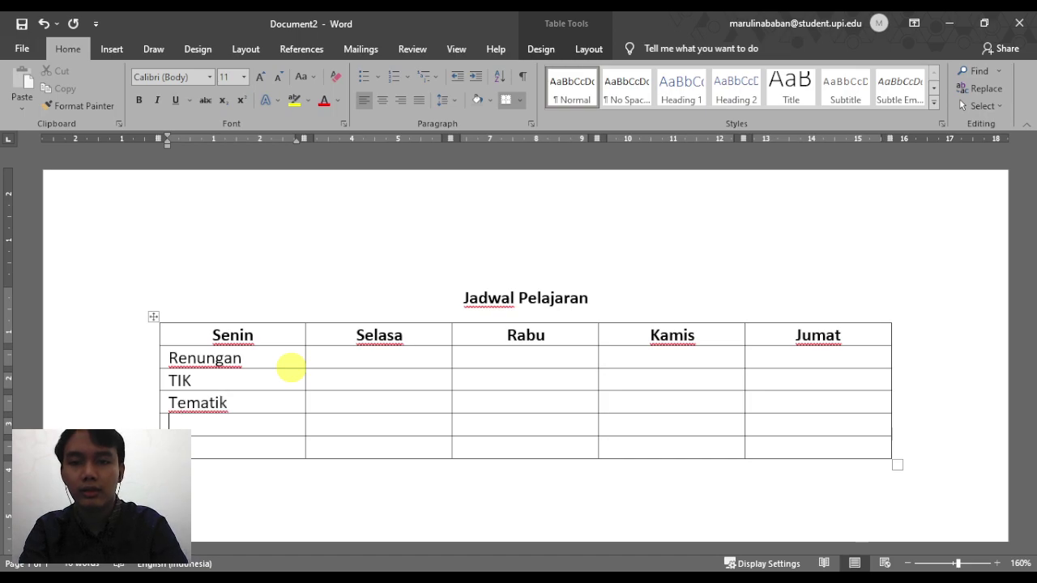
pyautogui.write('Istirahat')
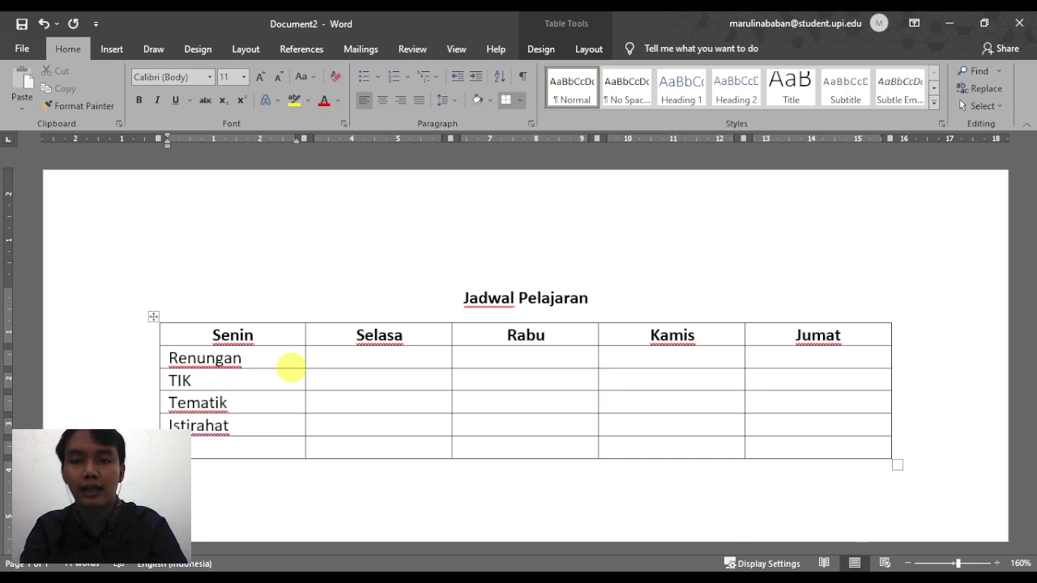
pyautogui.write('ik')
# - Fill the Selasa column with Renungan, Bahasa Sunda, Bahasa Inggris, Istirahat and Tematik
pyautogui.press('Tab')
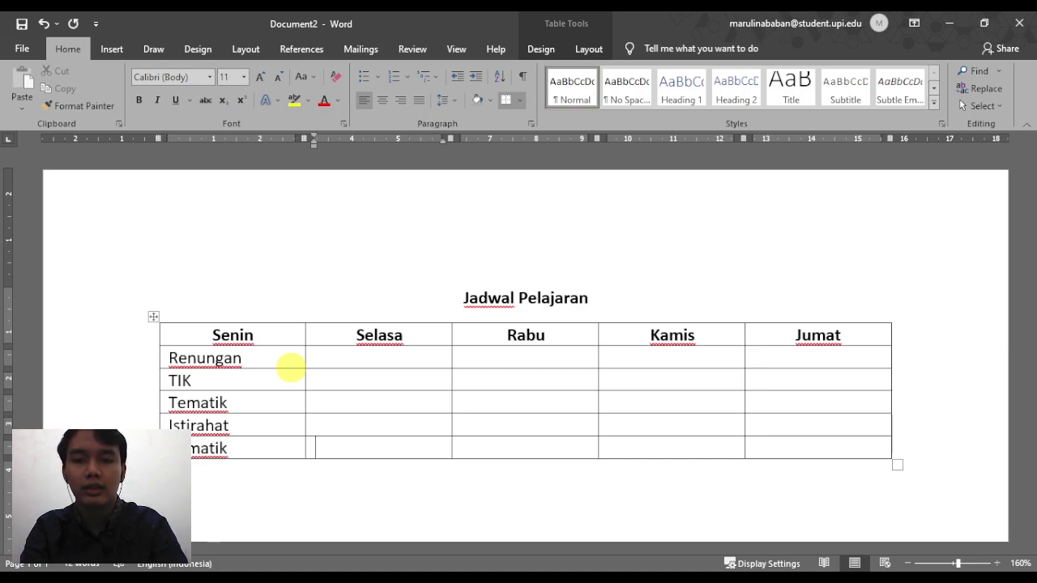
pyautogui.write('Renungan')
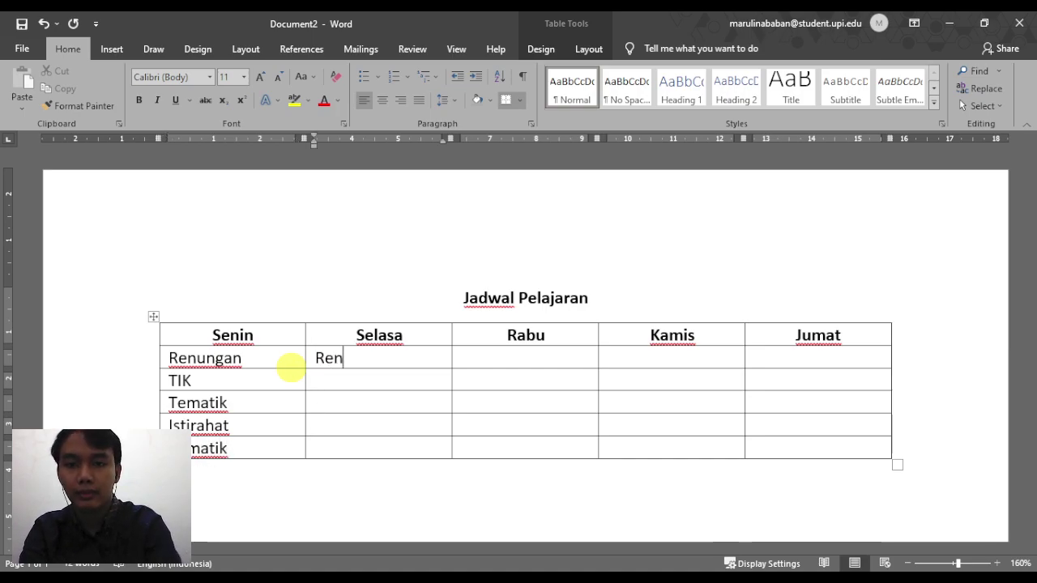
pyautogui.press('Down')
pyautogui.write('Bah')
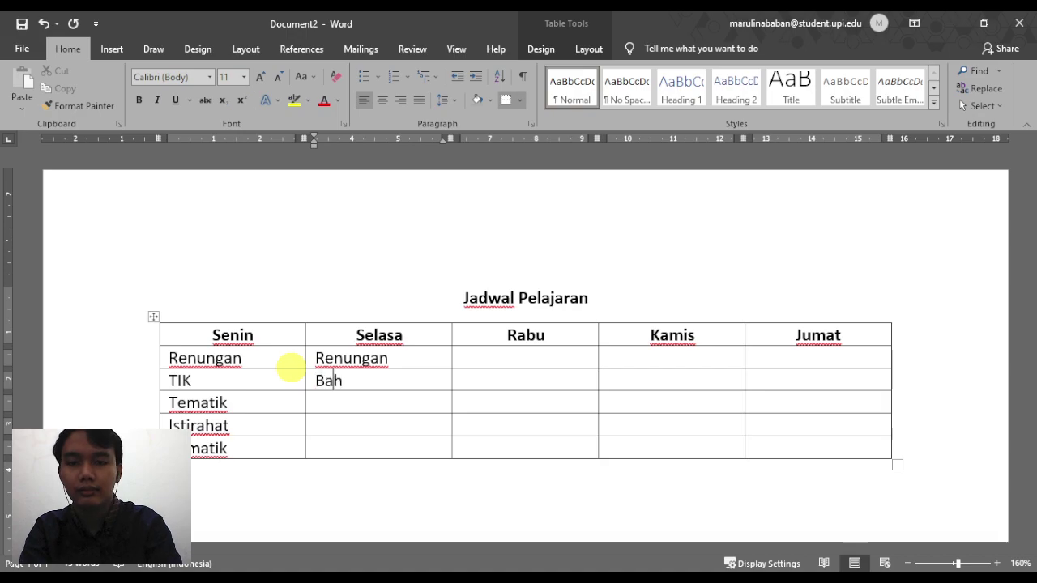
pyautogui.write('asa Sunda')
pyautogui.press('Down')
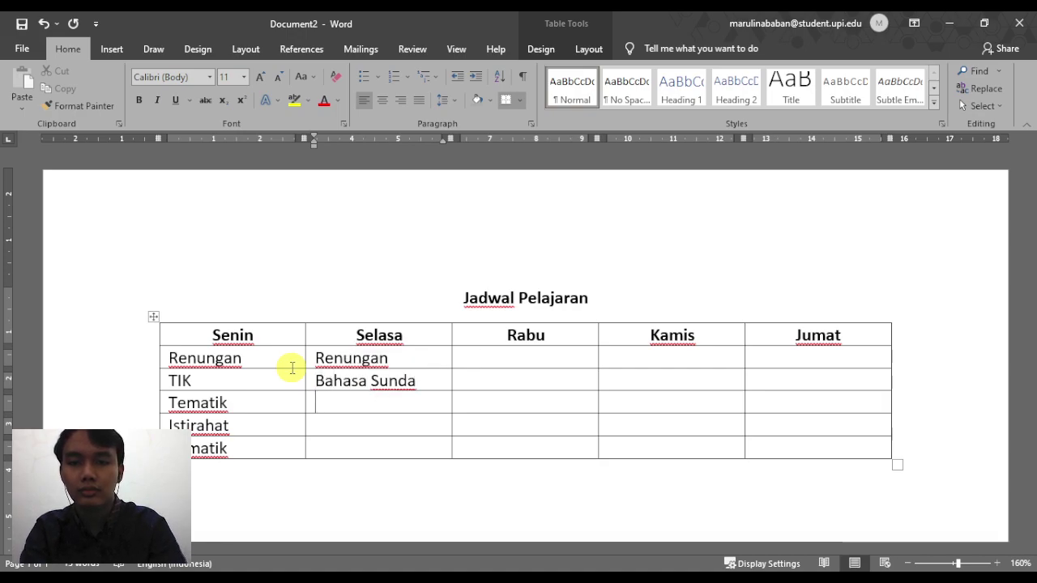
pyautogui.write('Bahasa In')
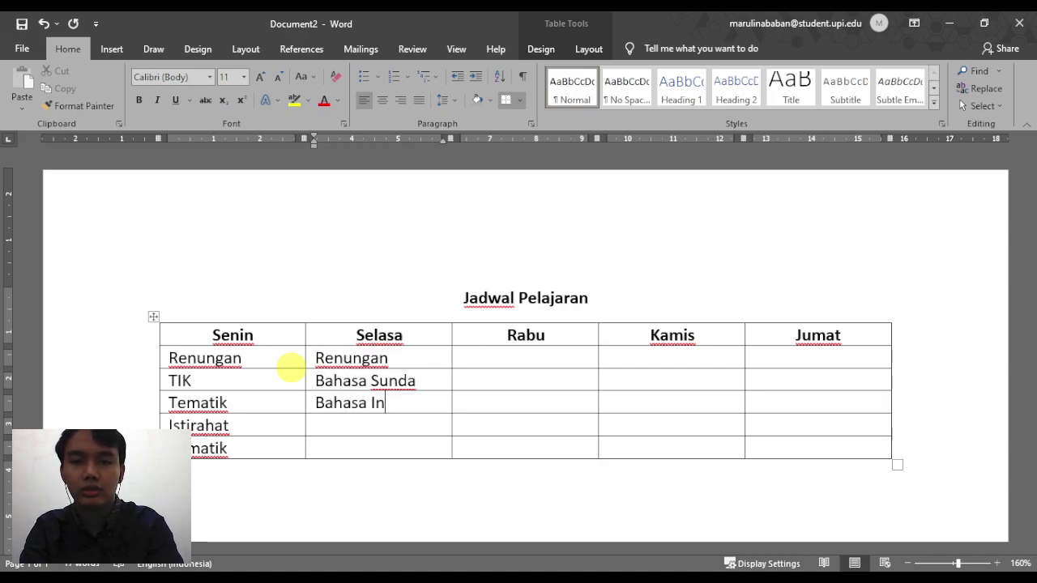
pyautogui.write('ggris')
pyautogui.press('Down')
pyautogui.write('Isti')
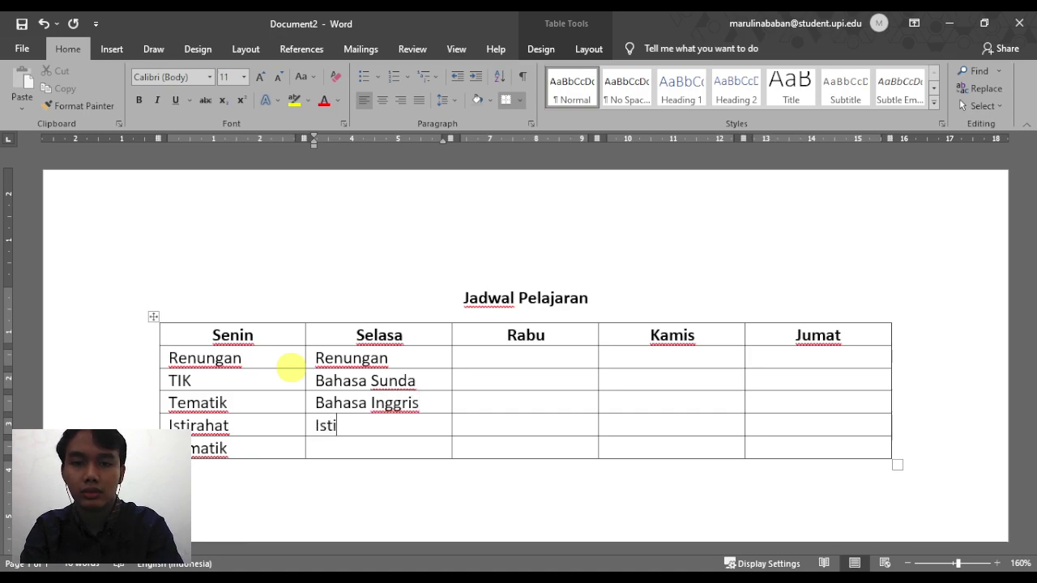
pyautogui.write('rahat')
pyautogui.press('Down')
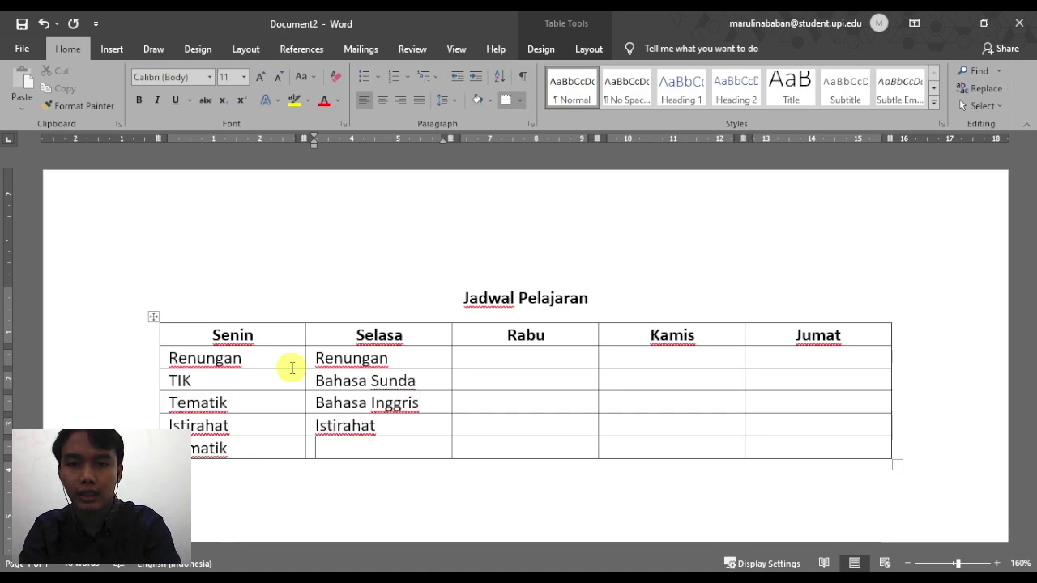
pyautogui.write('Tematik')
# - Fill the Rabu column with Renungan, OK, Bahasa Mandarin, Istirahat and Tematik
pyautogui.press('Tab')
pyautogui.press('Up')
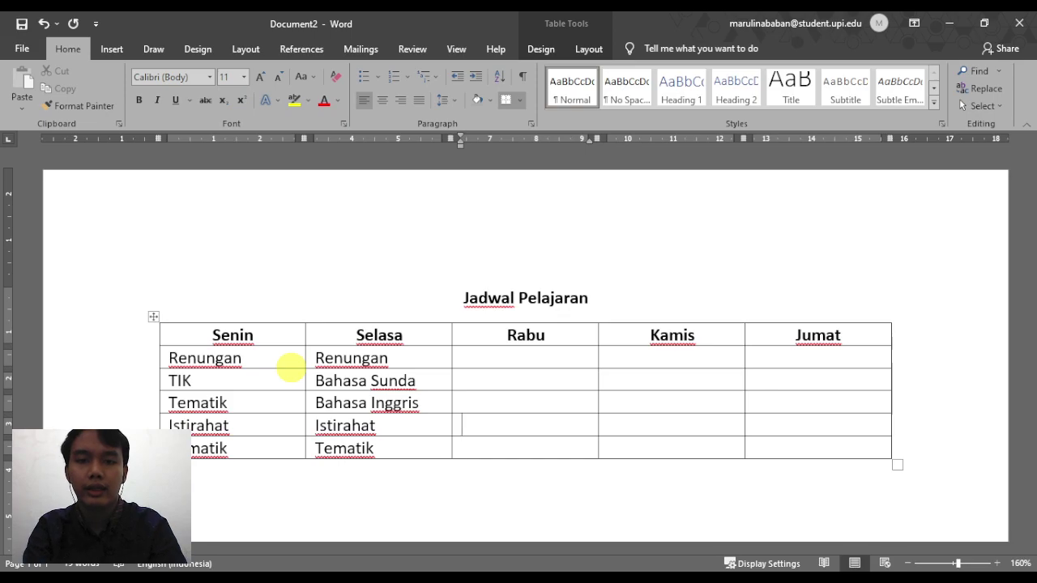
pyautogui.write('Renung')
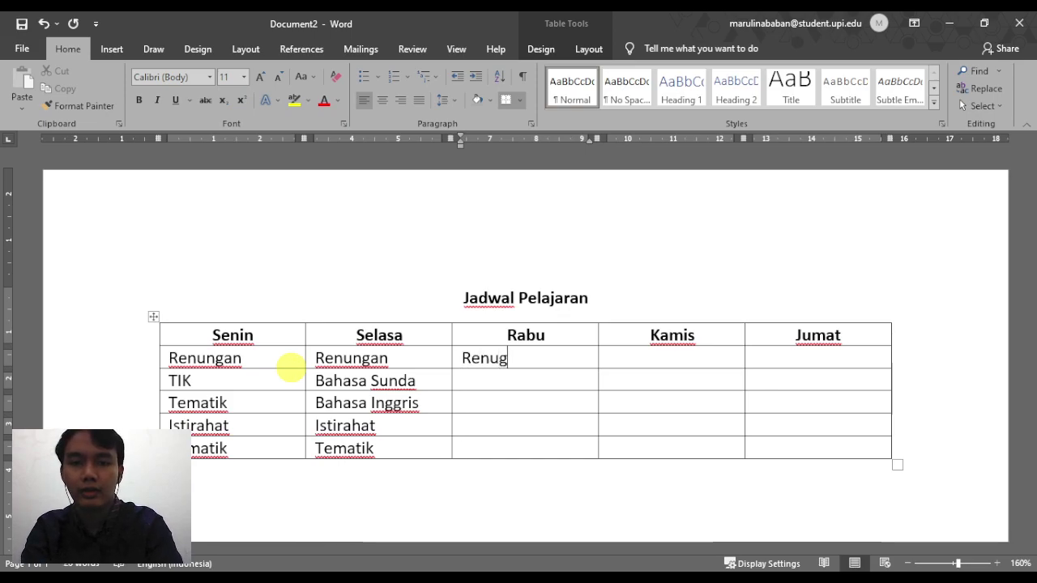
pyautogui.press('BackSpace')
pyautogui.write('ngan')
pyautogui.press('Down')
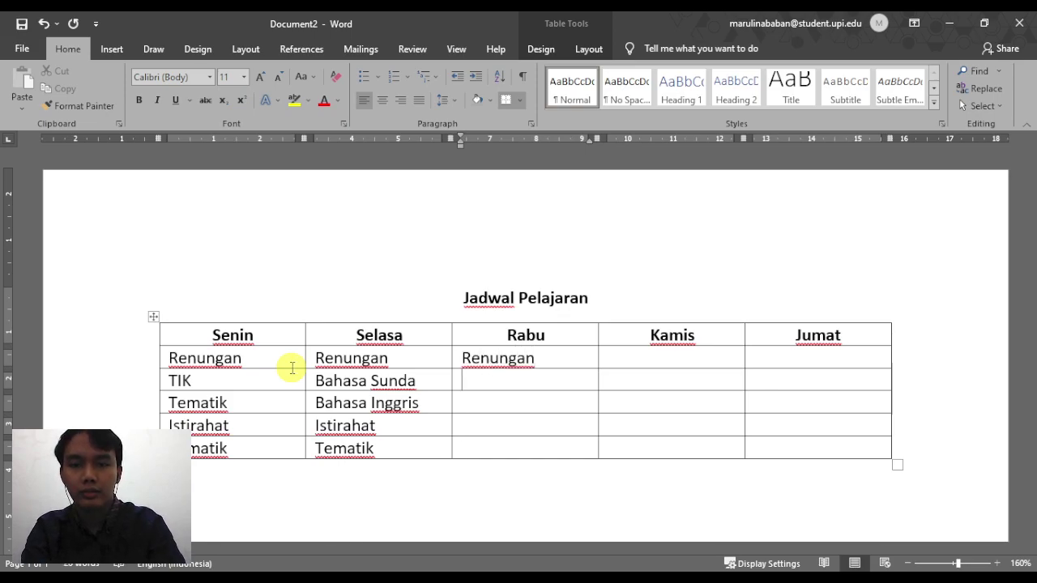
pyautogui.write('PJOK')
pyautogui.press('Down')
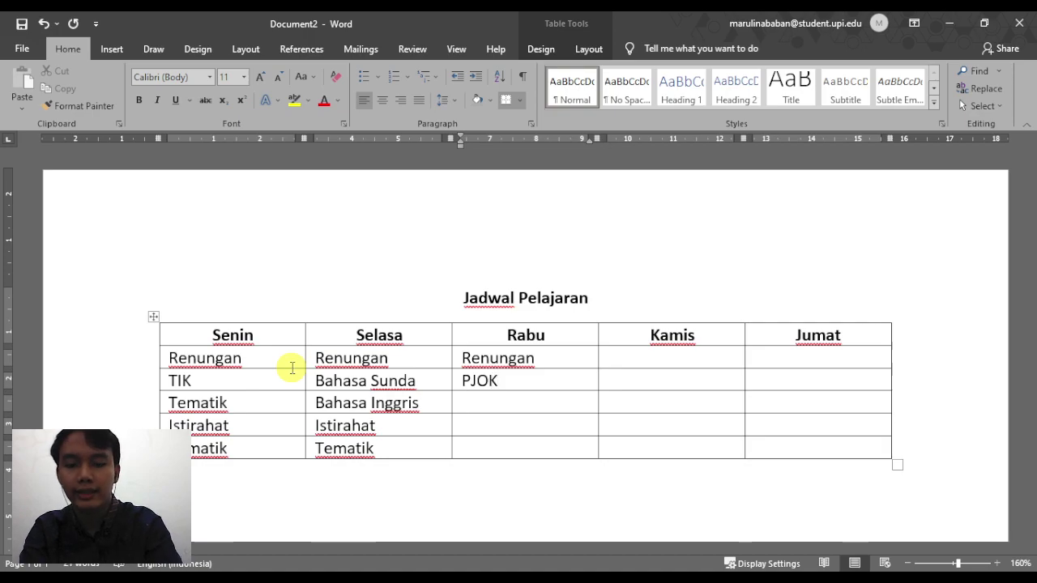
pyautogui.write('Bahasa M')
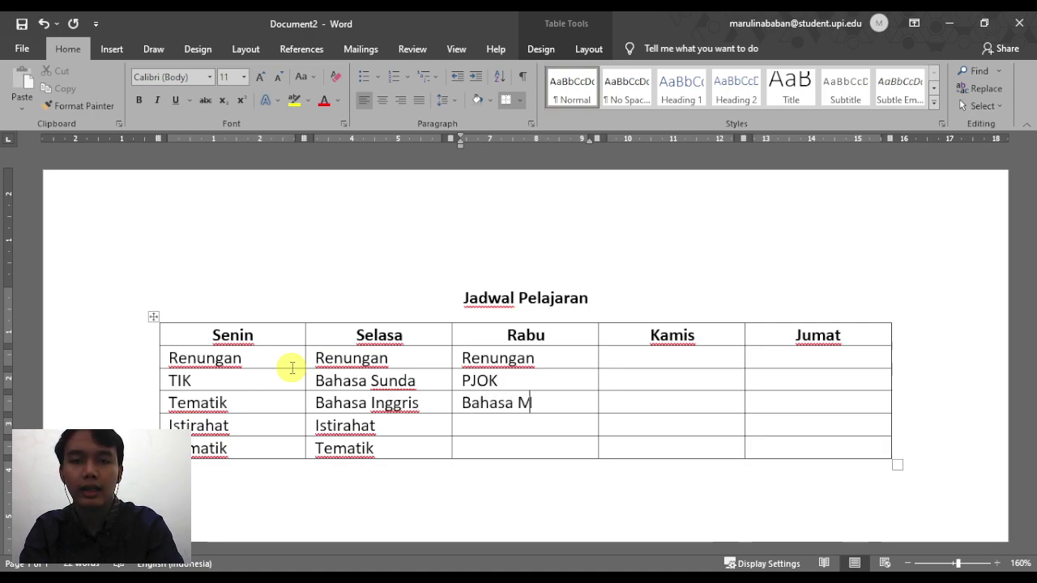
pyautogui.write('andarin')
pyautogui.press('Down')
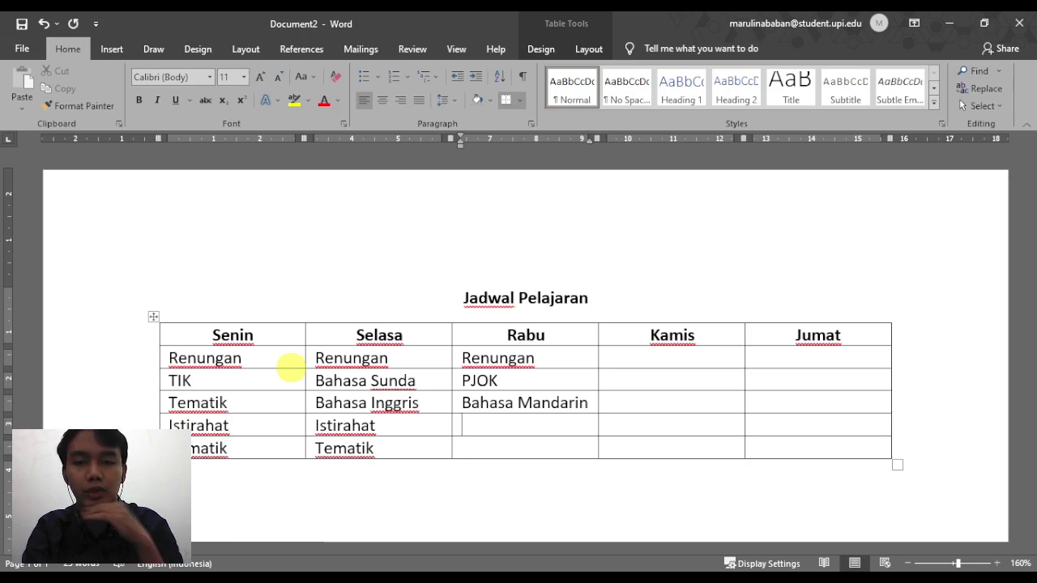
pyautogui.write('Istira')
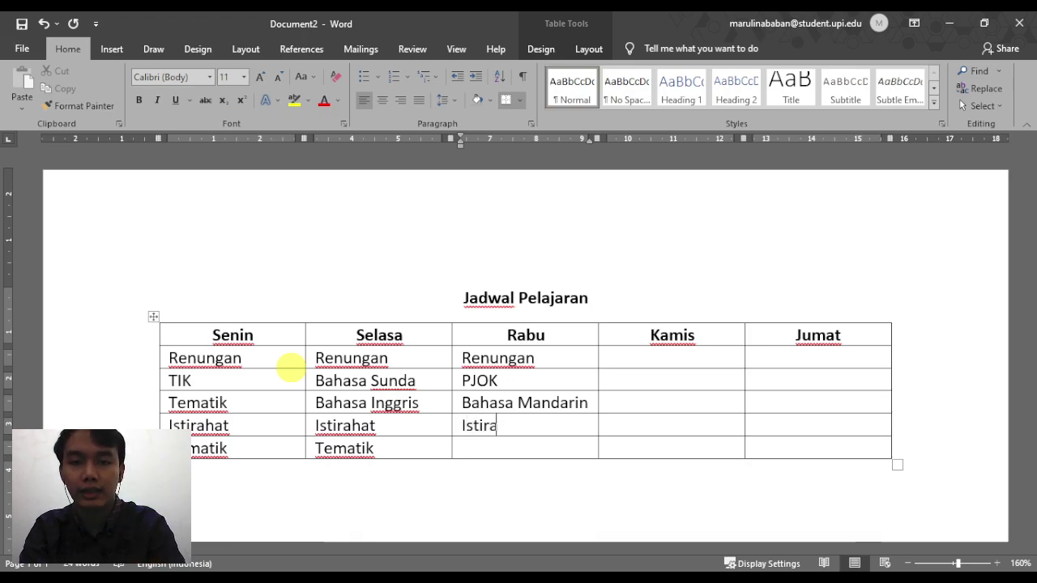
pyautogui.write('hat')
pyautogui.press('Down')
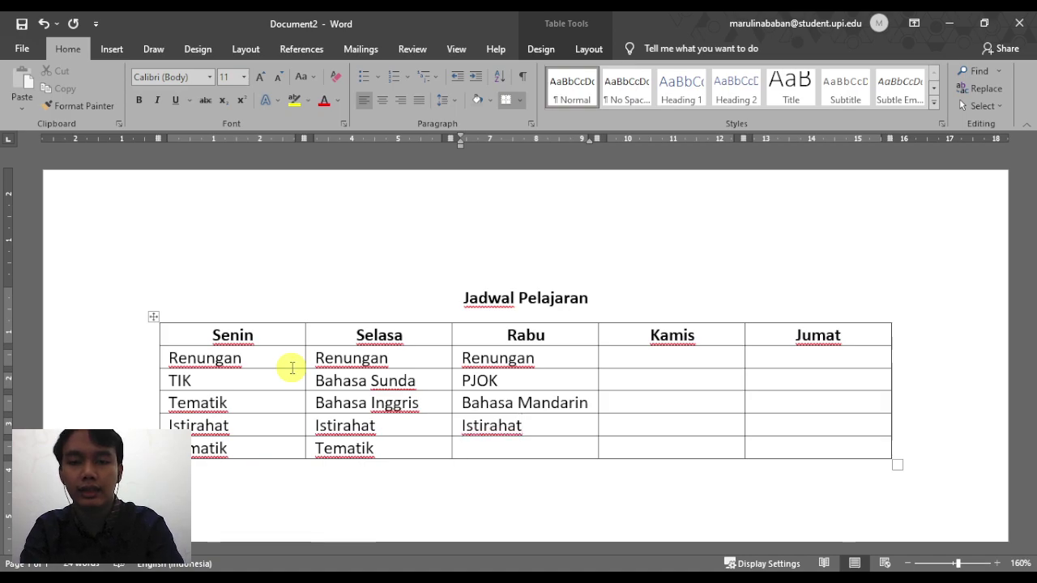
pyautogui.write('Tematik')
# - Enter Renungan, BK, Native and Istirahat down the Kamis column
pyautogui.press('Tab')
pyautogui.press('Up')
pyautogui.press('Up')
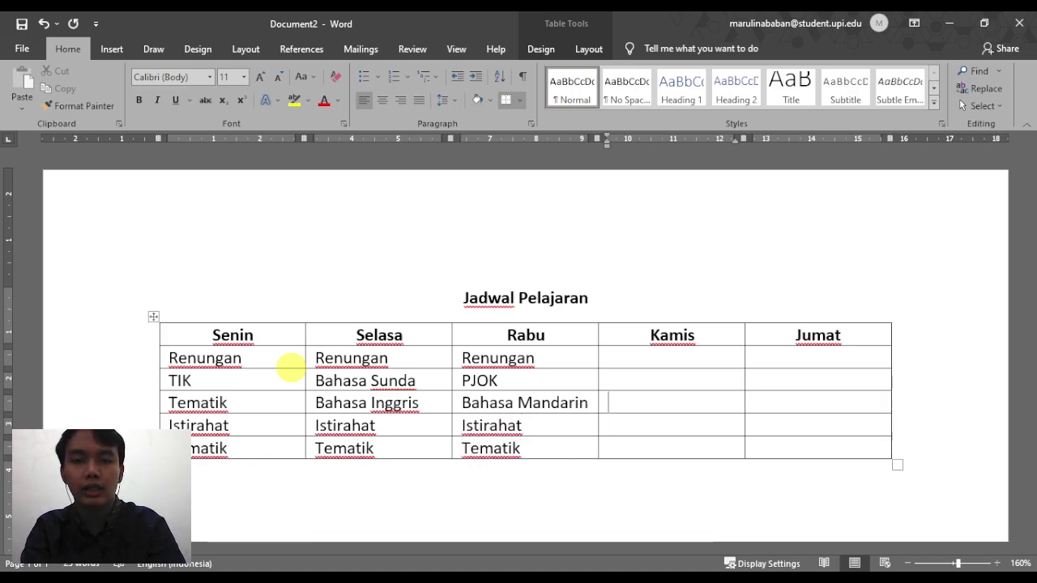
pyautogui.press('Up')
pyautogui.press('Up')
pyautogui.write('Renu')
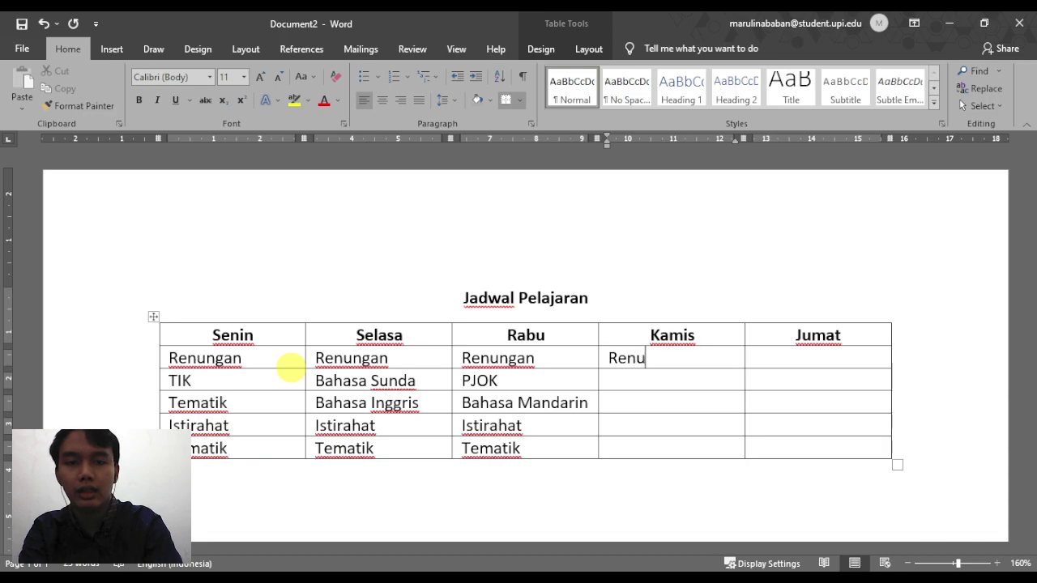
pyautogui.write('ngan')
pyautogui.press('Down')
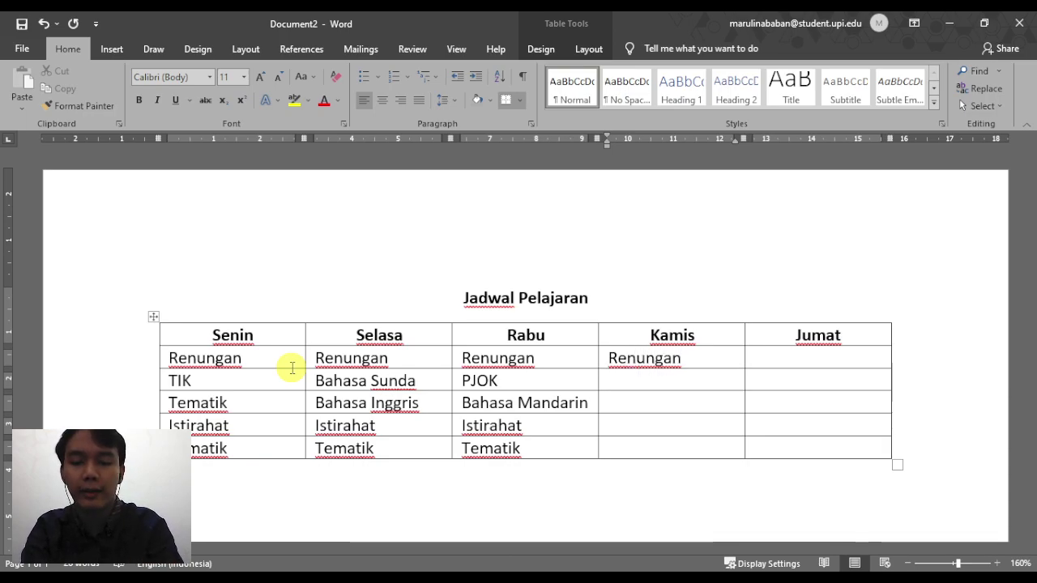
pyautogui.write('BK')
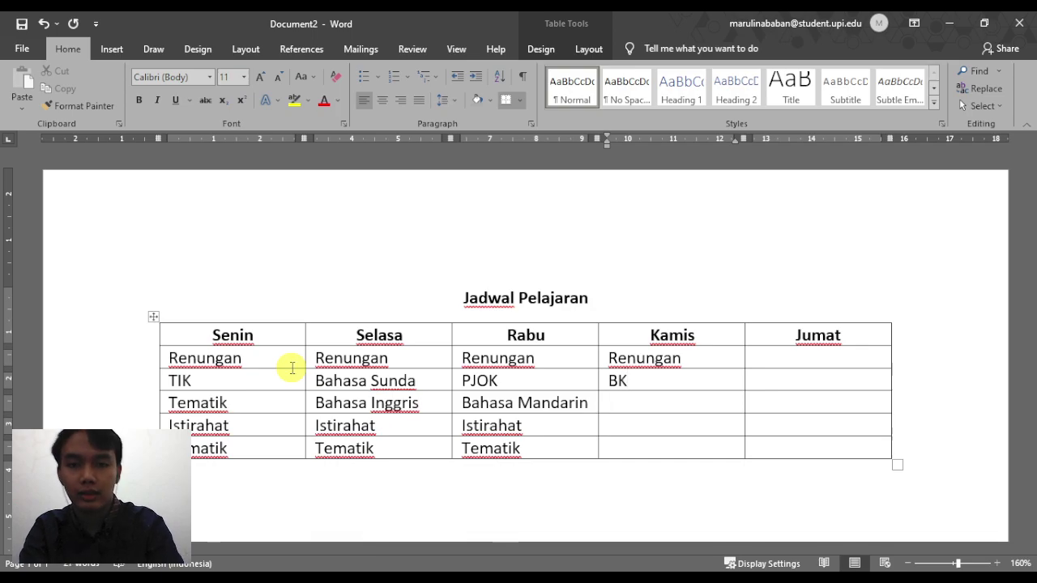
pyautogui.press('Down')
pyautogui.write('Na')
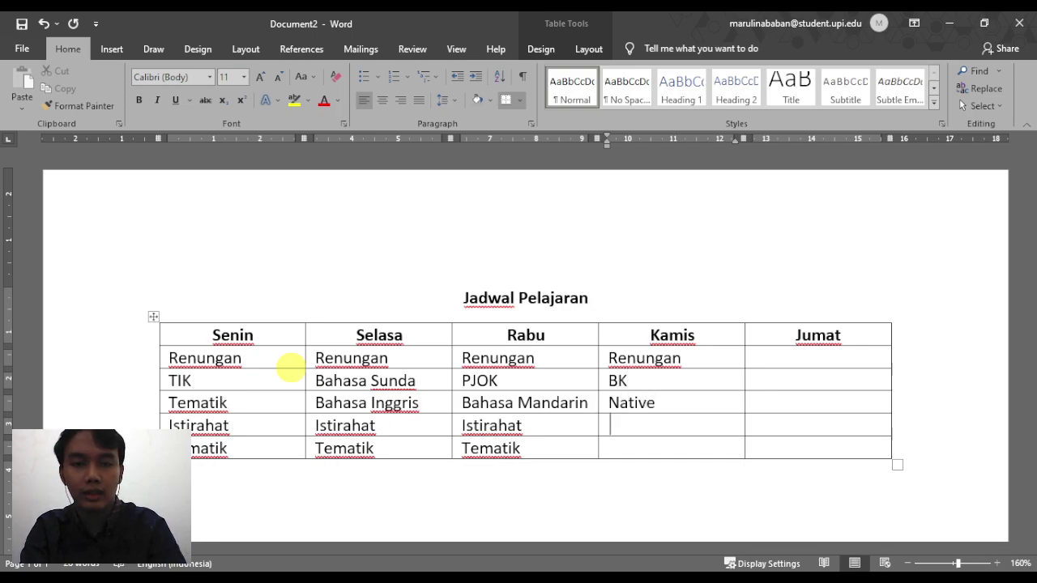
pyautogui.write('tirahat')
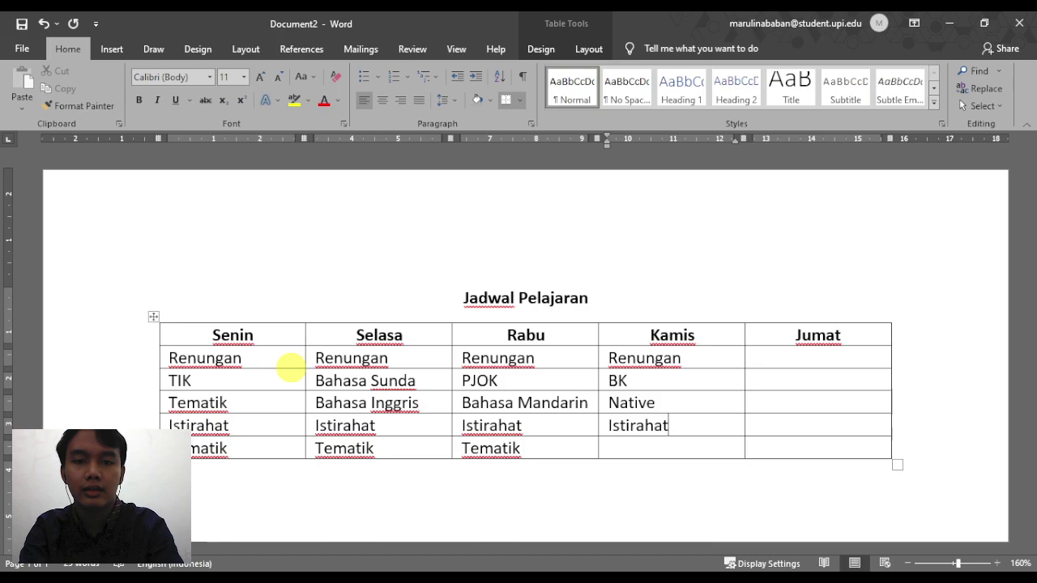
pyautogui.press('Down')
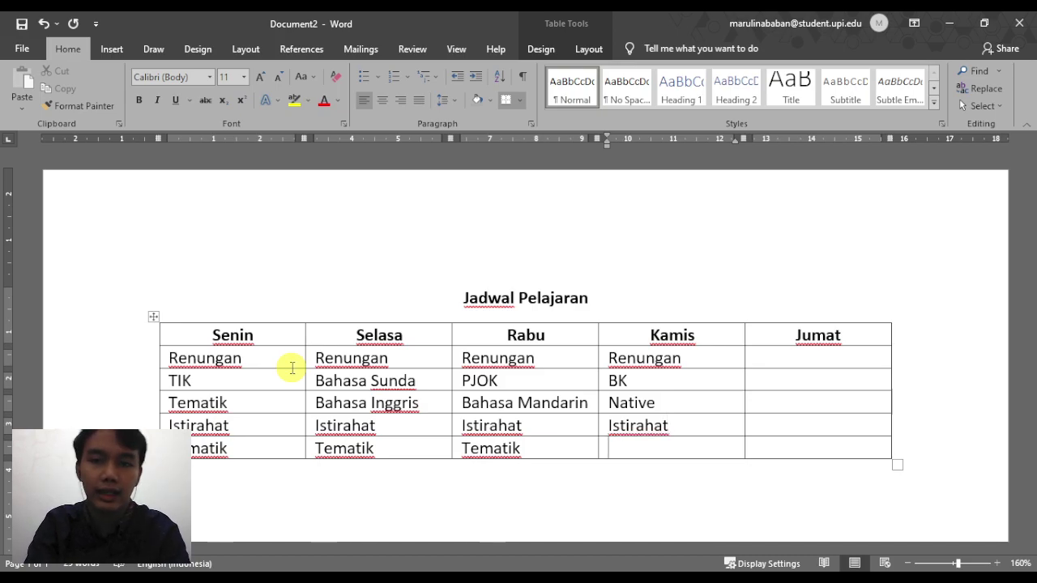
# - Finish Kamis with Tematik, then list Ibadah Jumat, Matematika, SBdp, Istirahat and Pramuka under Jumat
pyautogui.write('Tematik')
pyautogui.press('Tab')
pyautogui.press('Up')
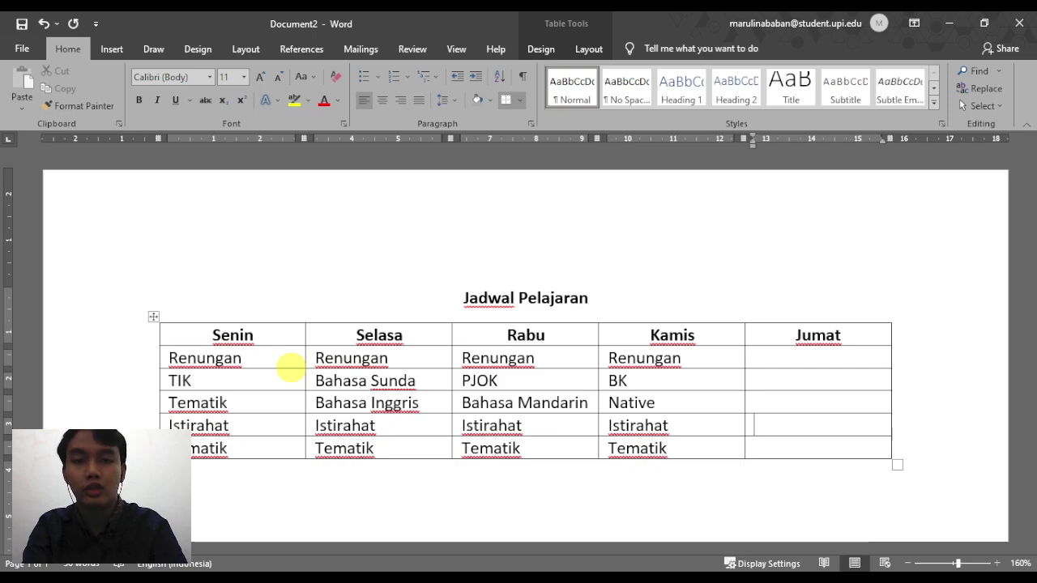
pyautogui.press('Up')
pyautogui.press('Up')
pyautogui.press('Up')
pyautogui.write('Ibadah')
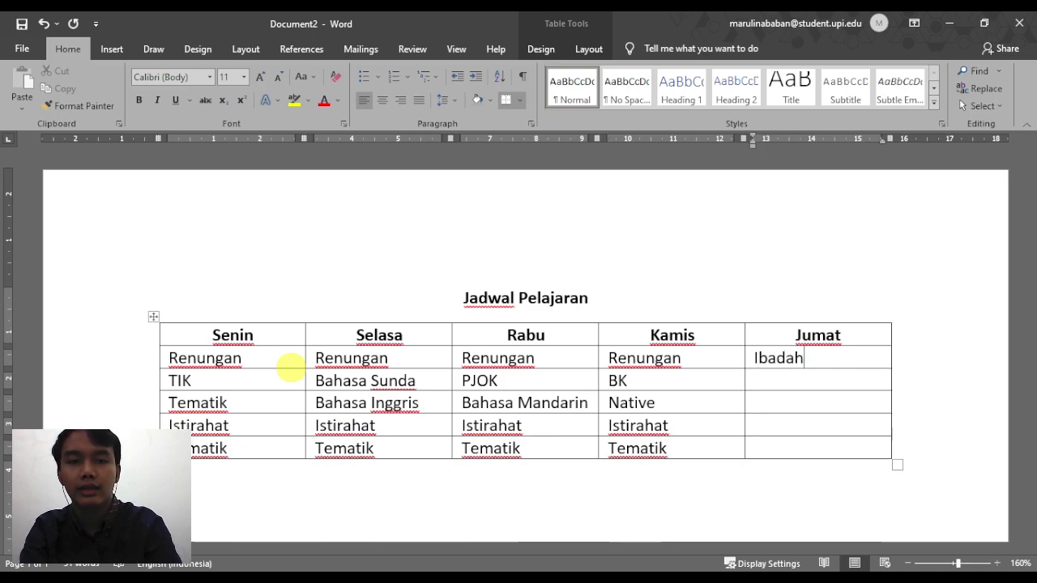
pyautogui.write(' Jumat')
pyautogui.press('Down')
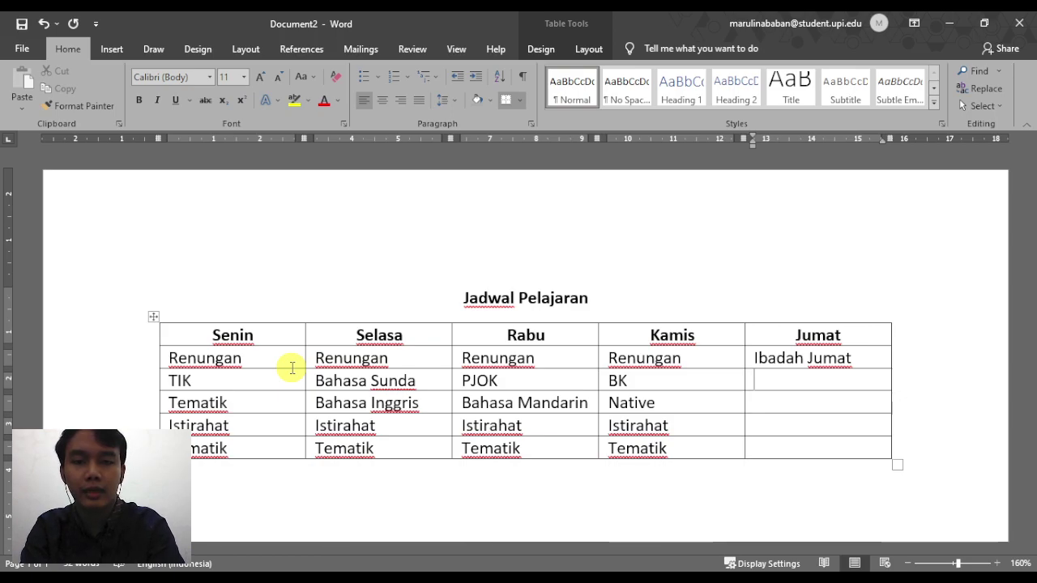
pyautogui.write('M')
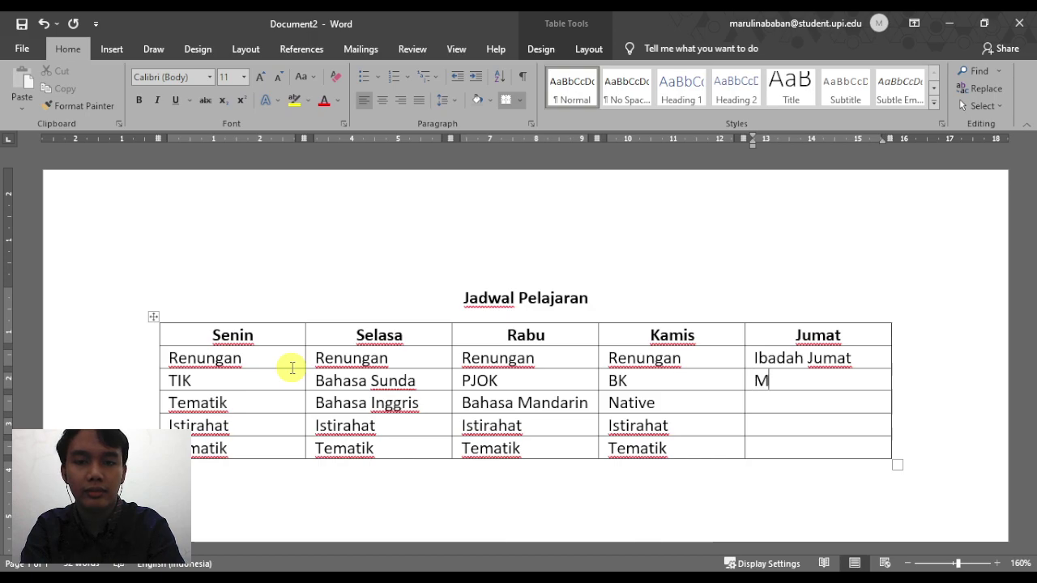
pyautogui.write('atematika')
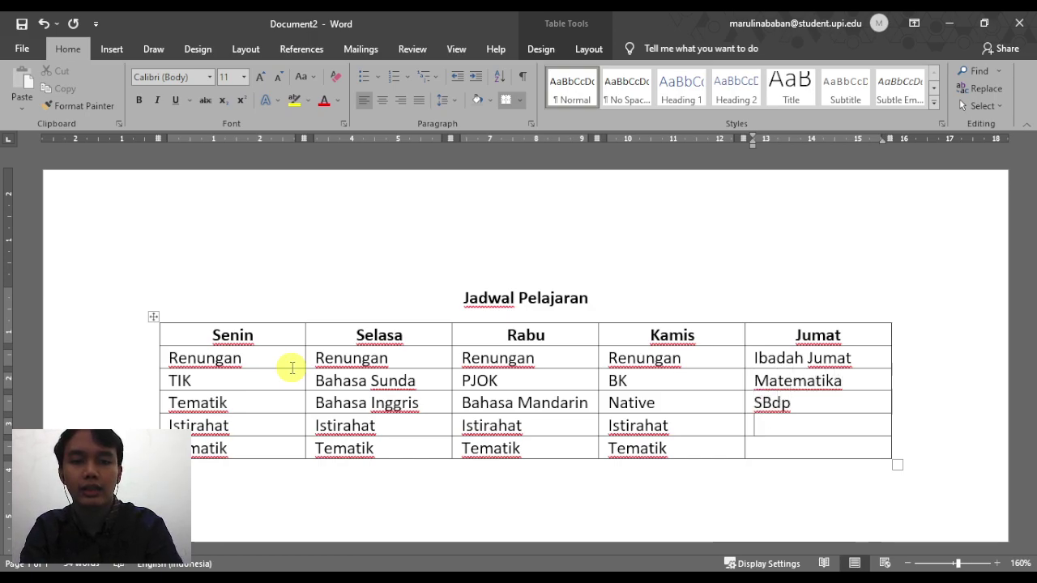
pyautogui.write('Istiraa')
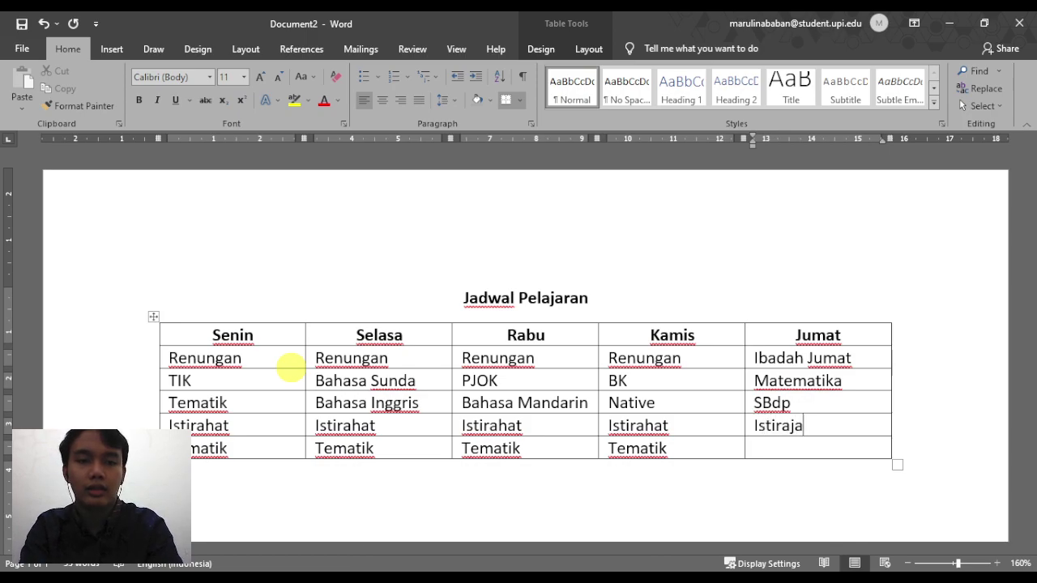
pyautogui.press('Down')
pyautogui.write('P')
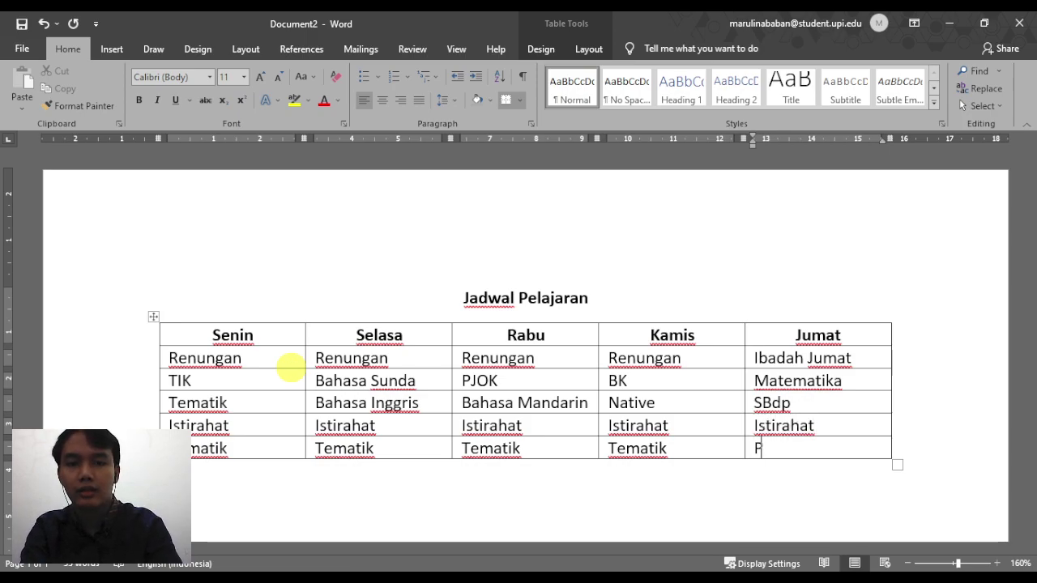
pyautogui.write('ramuka')
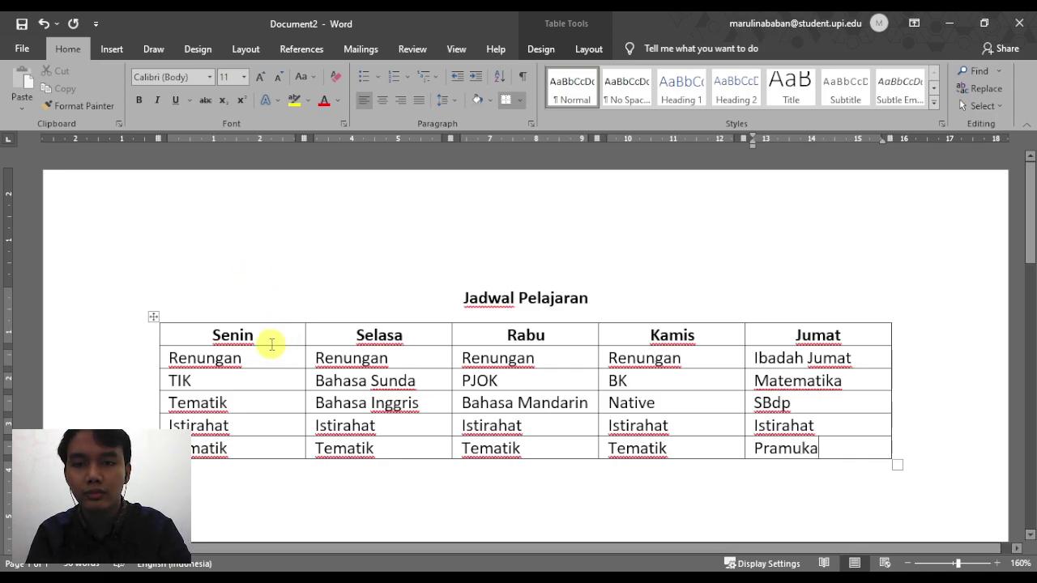
# - Shade the Senin column light blue
pyautogui.scroll(-2, 393, 417)
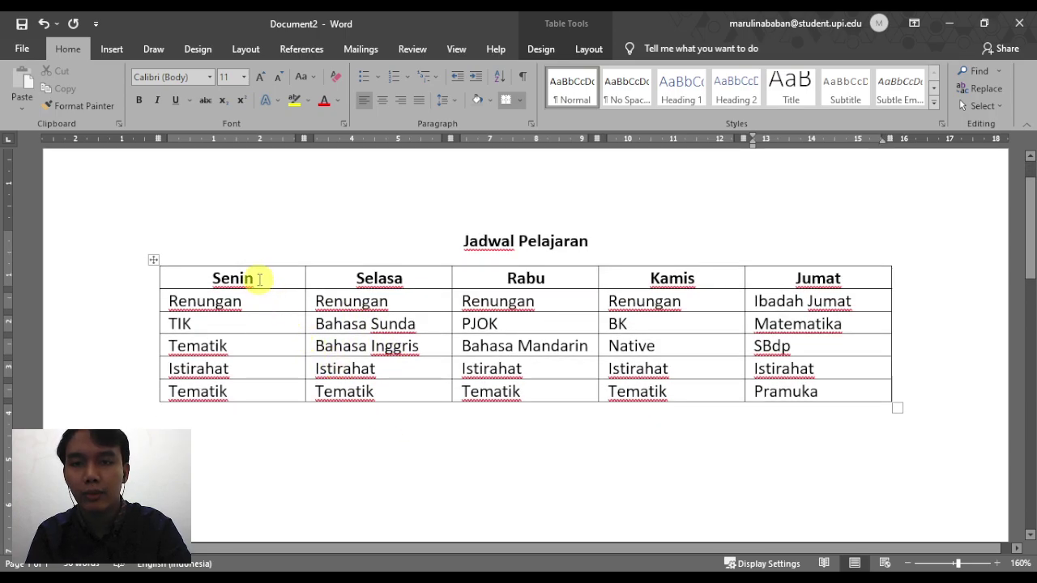
pyautogui.moveTo(257, 277); pyautogui.dragTo(256, 387)
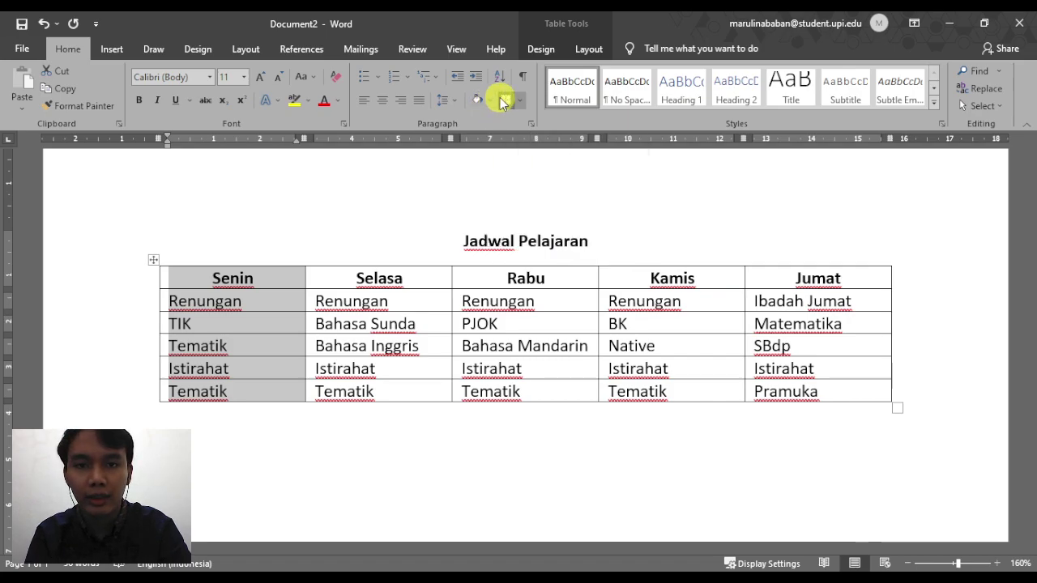
pyautogui.click(491, 100)
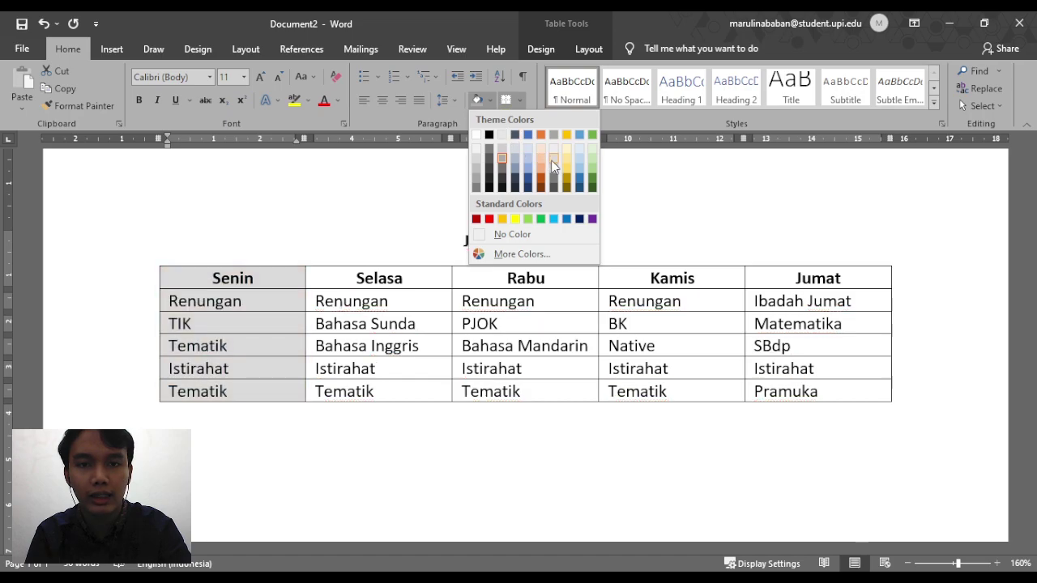
pyautogui.click(528, 154)
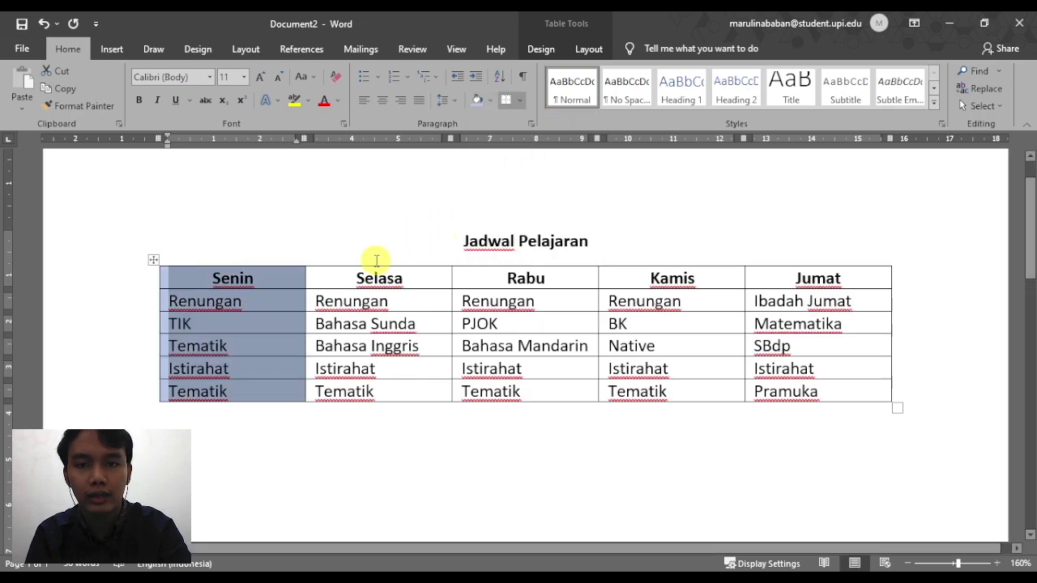
# - Shade the Selasa column orange
pyautogui.moveTo(360, 277); pyautogui.dragTo(371, 389)
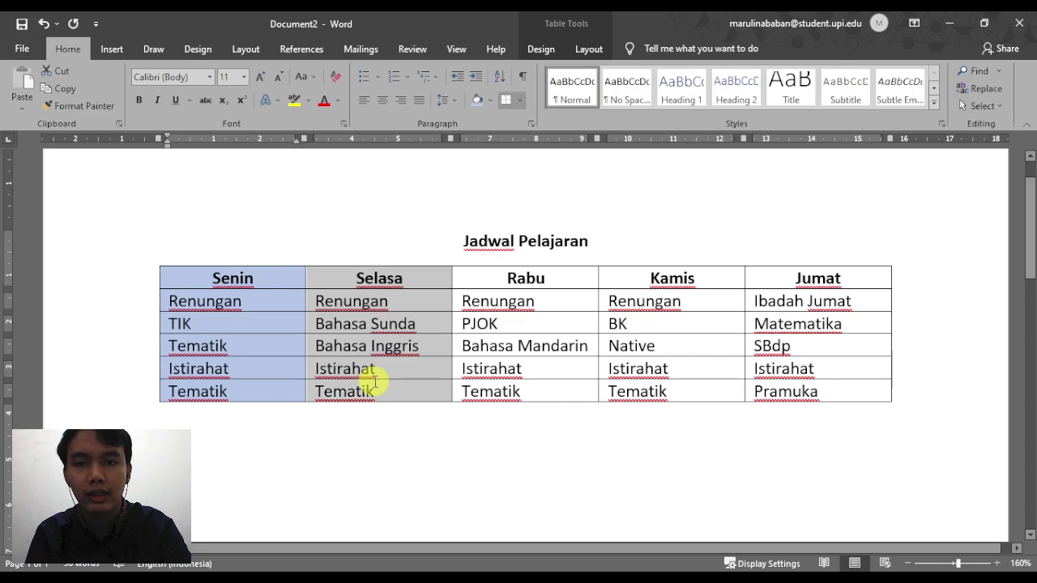
pyautogui.click(490, 102)
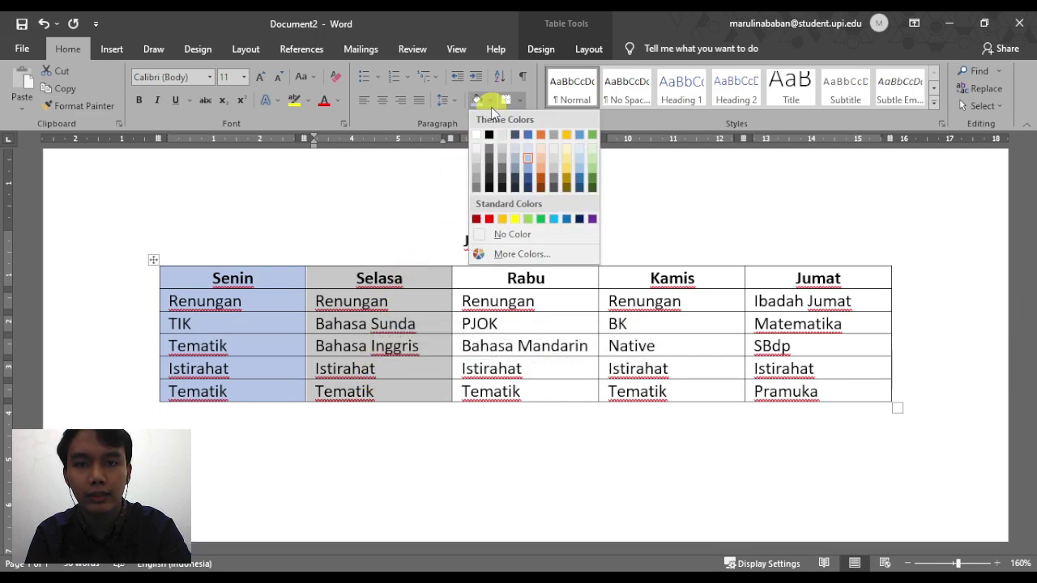
pyautogui.click(540, 157)
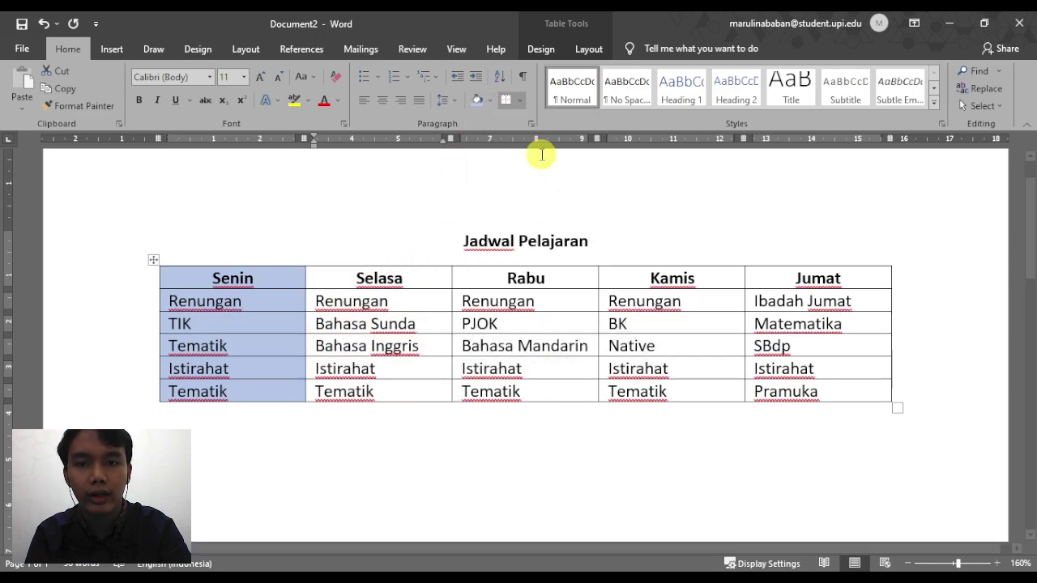
# - Shade the Rabu column gold
pyautogui.moveTo(514, 273); pyautogui.dragTo(528, 389)
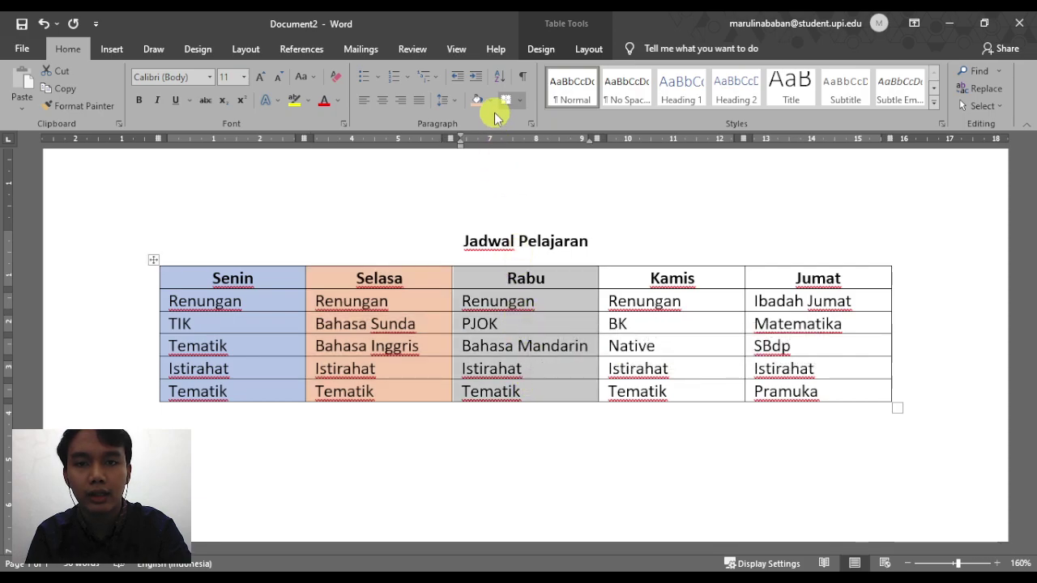
pyautogui.click(490, 102)
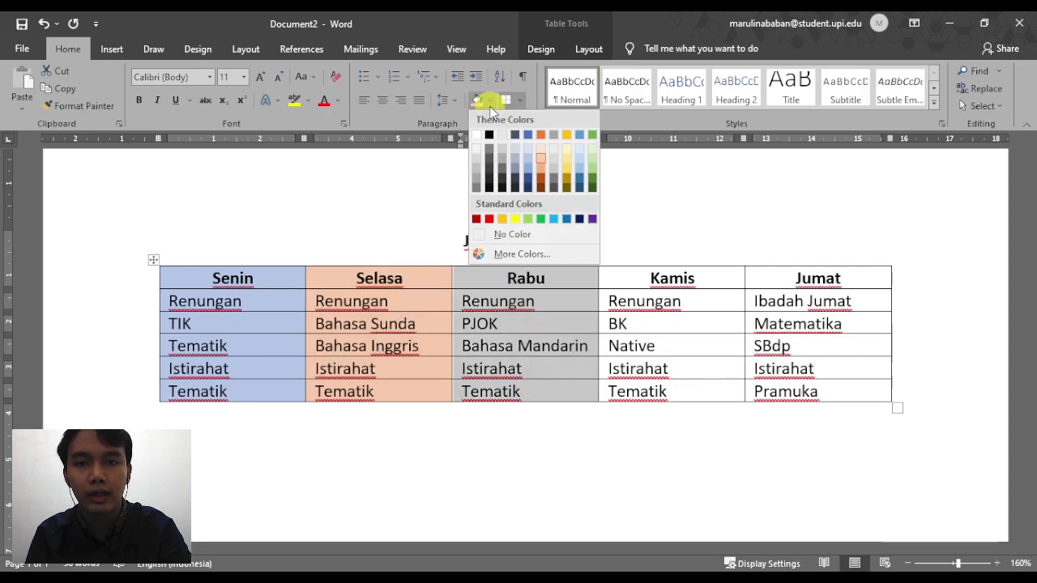
pyautogui.click(567, 165)
# - Shade the Kamis column light green
pyautogui.moveTo(636, 276); pyautogui.dragTo(652, 394)
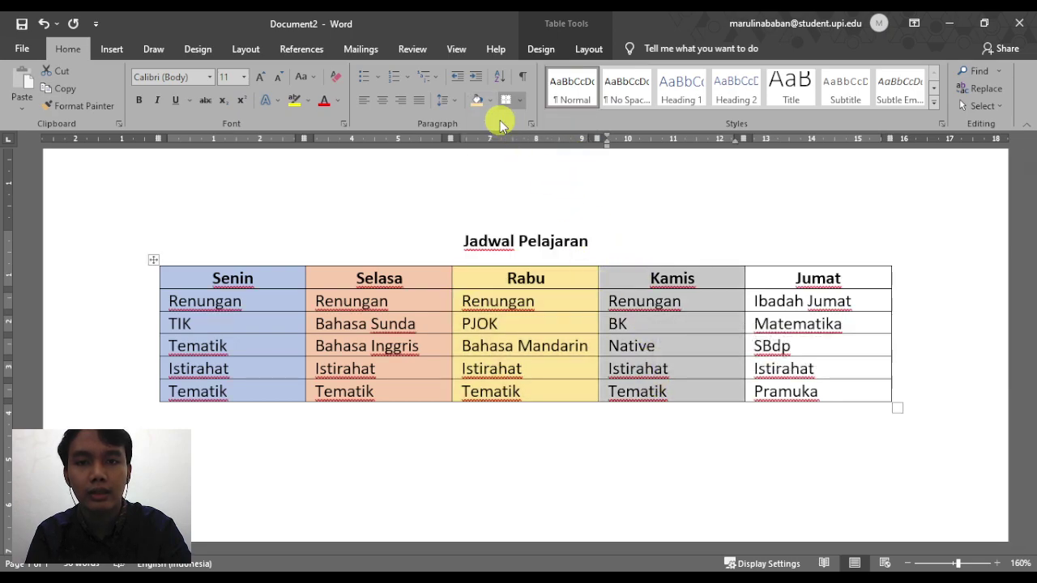
pyautogui.click(494, 105)
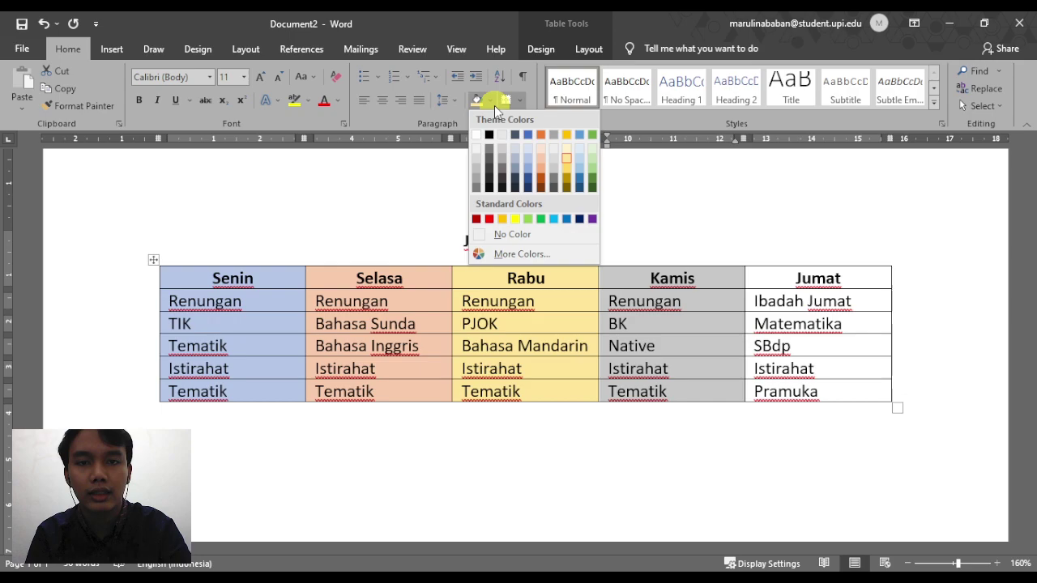
pyautogui.click(593, 155)
# - Shade the Jumat column light grey and deselect the table
pyautogui.moveTo(777, 274); pyautogui.dragTo(810, 388)
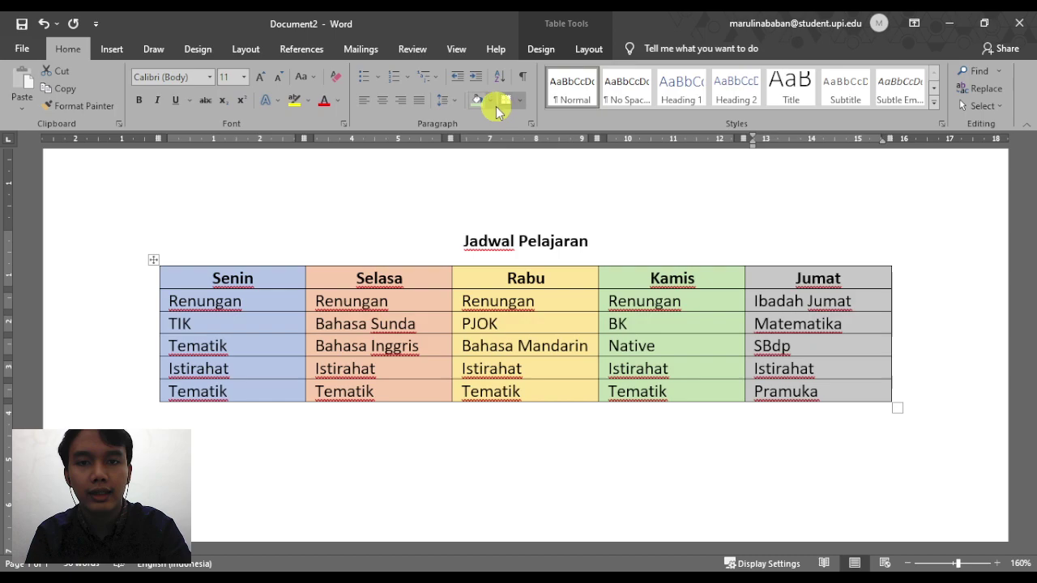
pyautogui.click(492, 102)
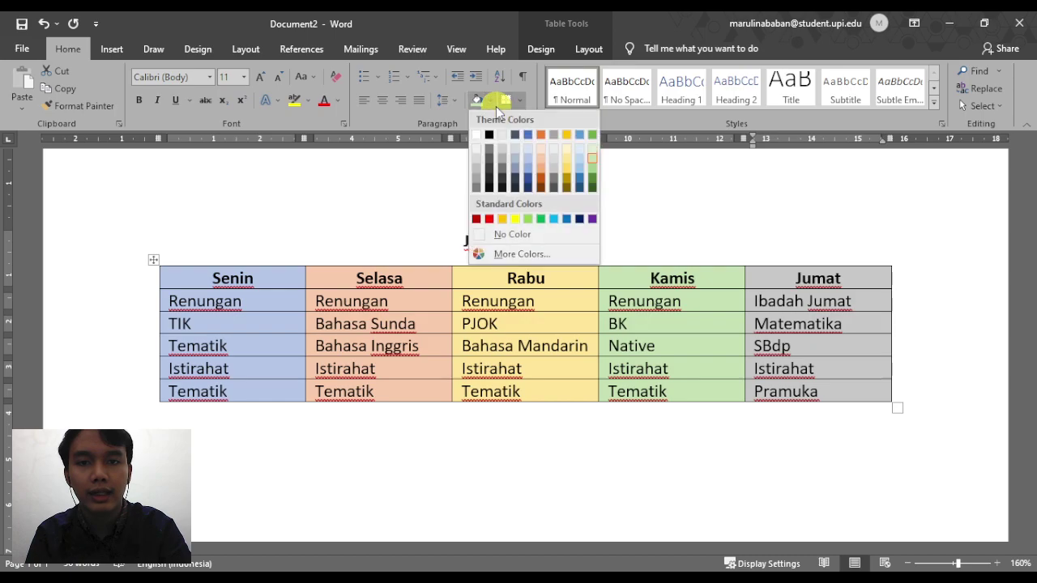
pyautogui.click(501, 166)
pyautogui.click(886, 366)
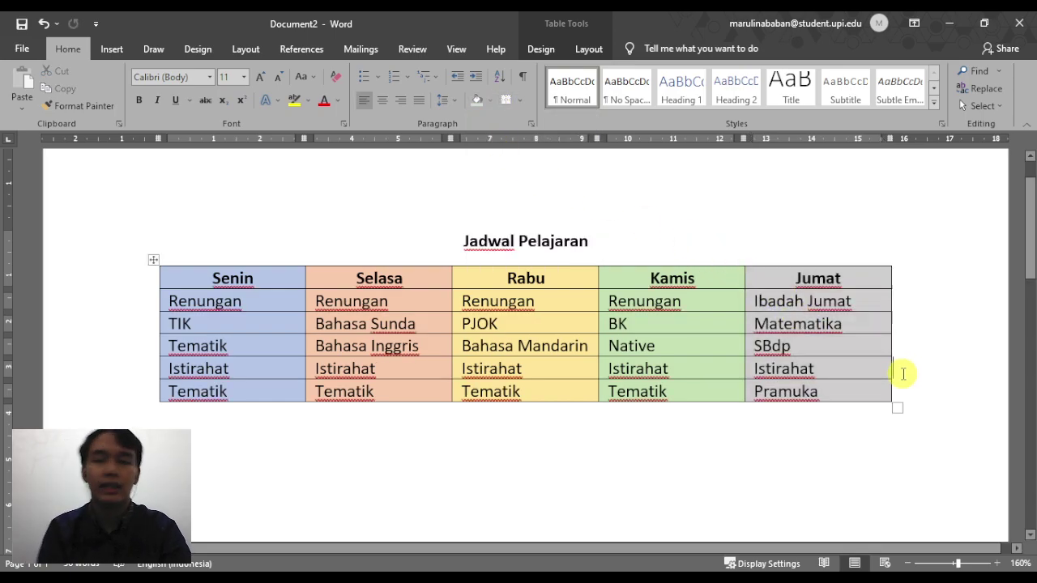
pyautogui.click(930, 429)
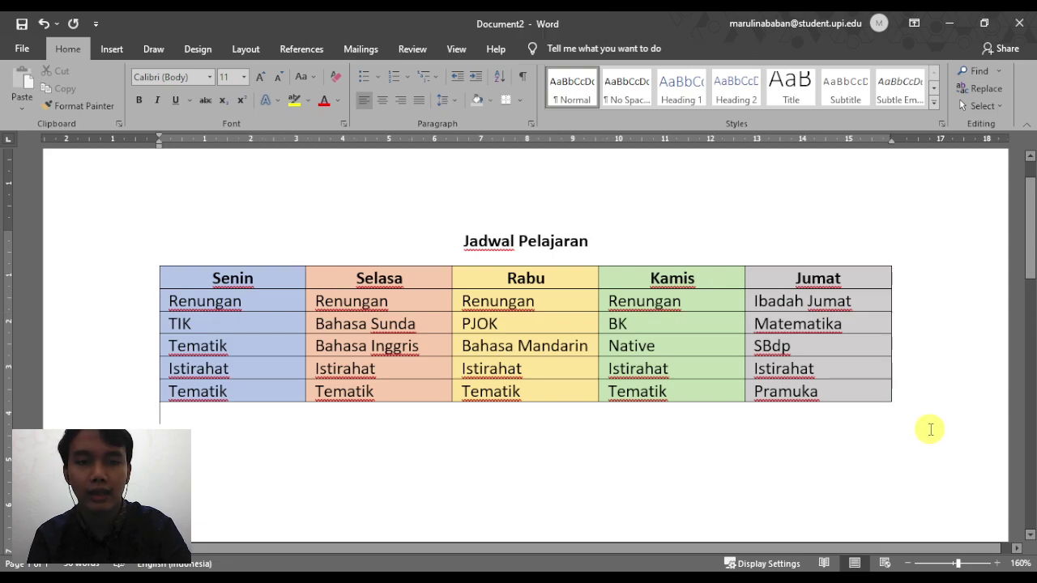